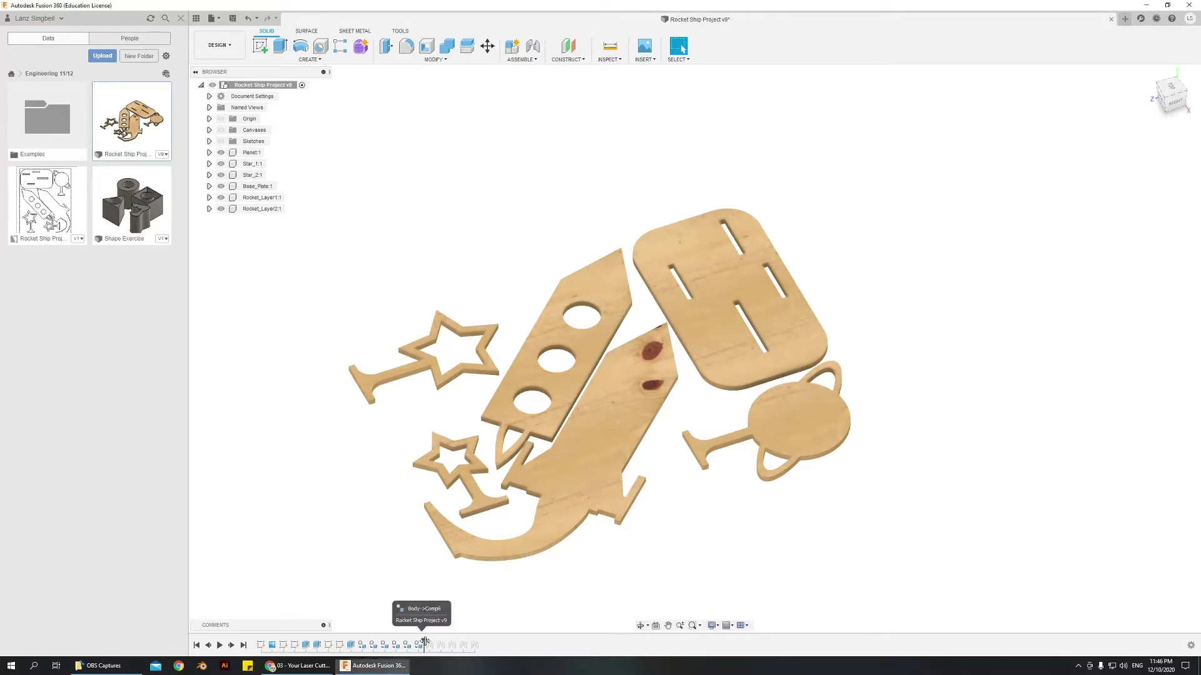
- Play the timeline to the end and orbit the assembled rocket ship toward a front view
left_click_drag(424, 643, 480, 645)
middle_click_drag(632, 536, 790, 344)
scroll(761, 335, "up", 2)
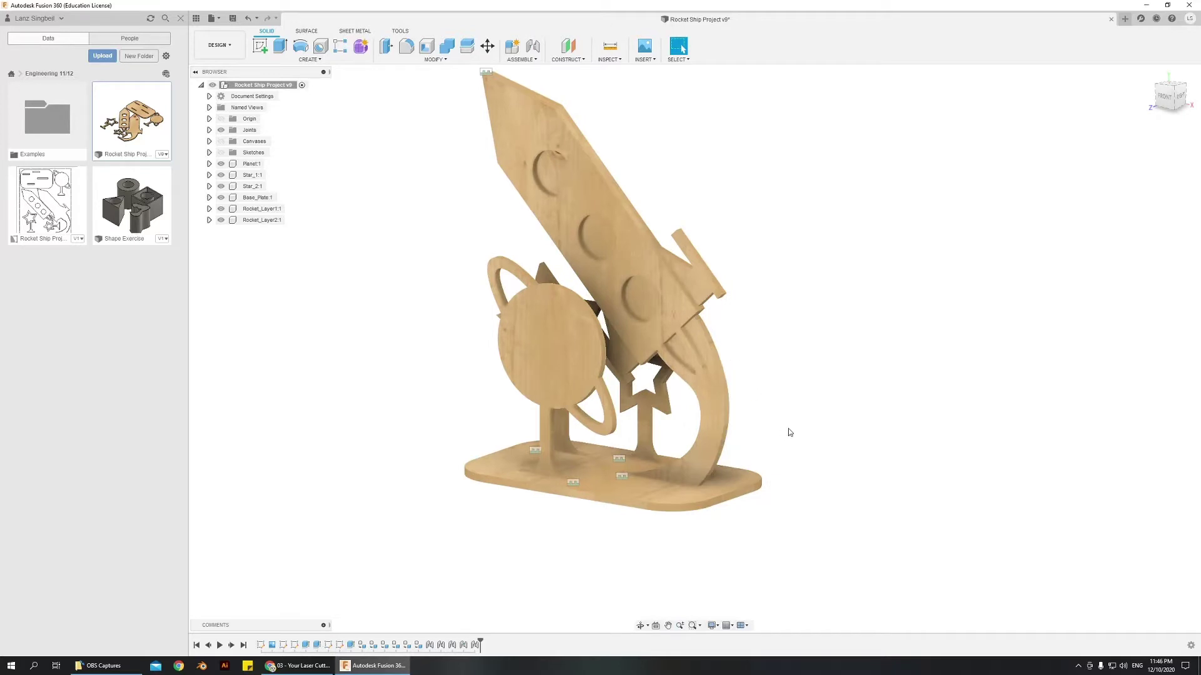
mouse_move(791, 428)
middle_mouse_down("shift")
mouse_move(846, 431)
mouse_move(804, 433)
middle_mouse_up("shift")
middle_click_drag(807, 388, 796, 394, "shift")
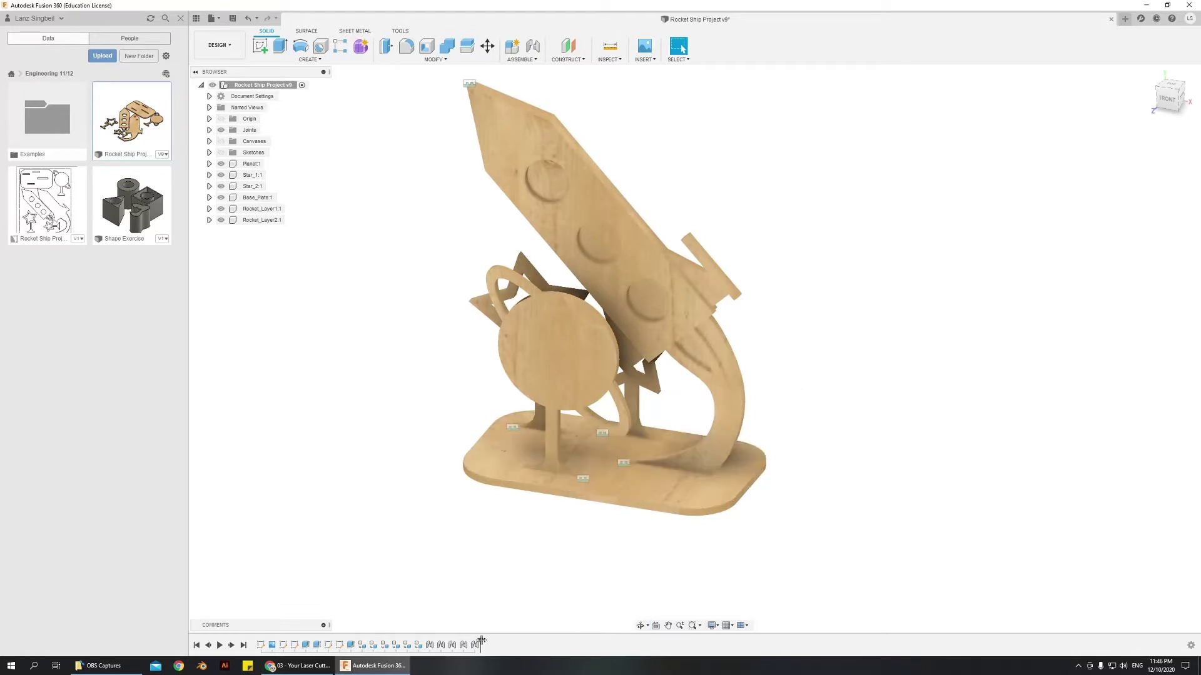
- Roll the history back to the flat parts layout, orbit it, and bring up the laser-cutting slides
left_click_drag(480, 645, 424, 645)
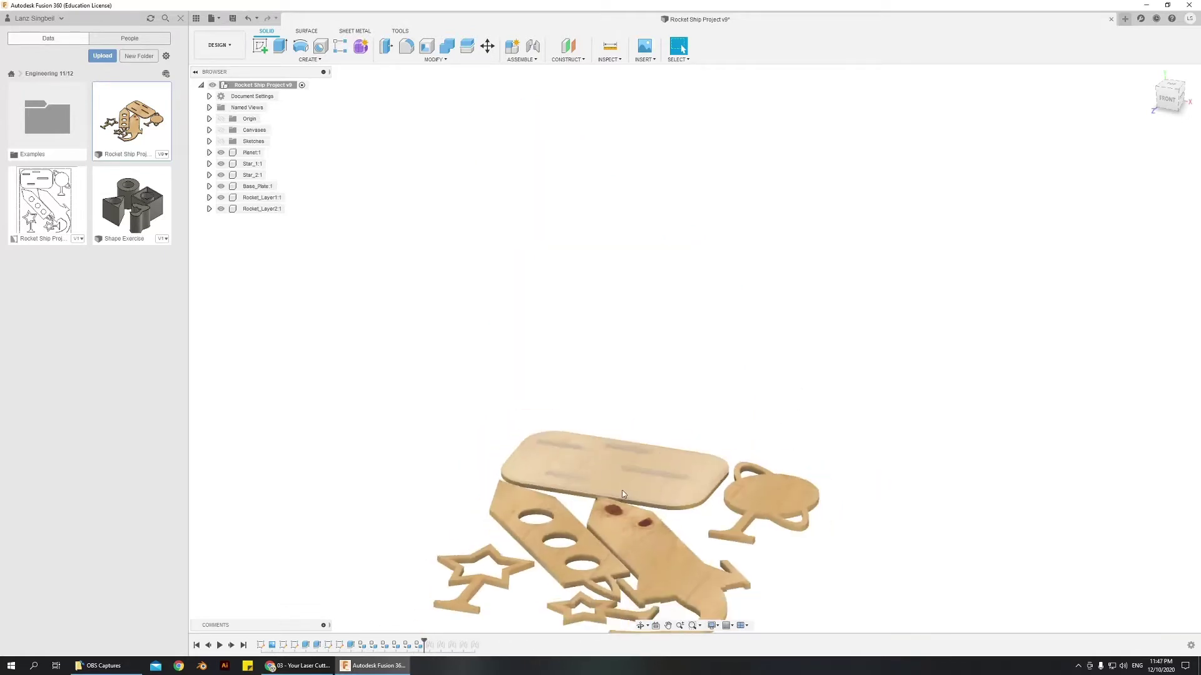
middle_click_drag(733, 423, 700, 406, "shift")
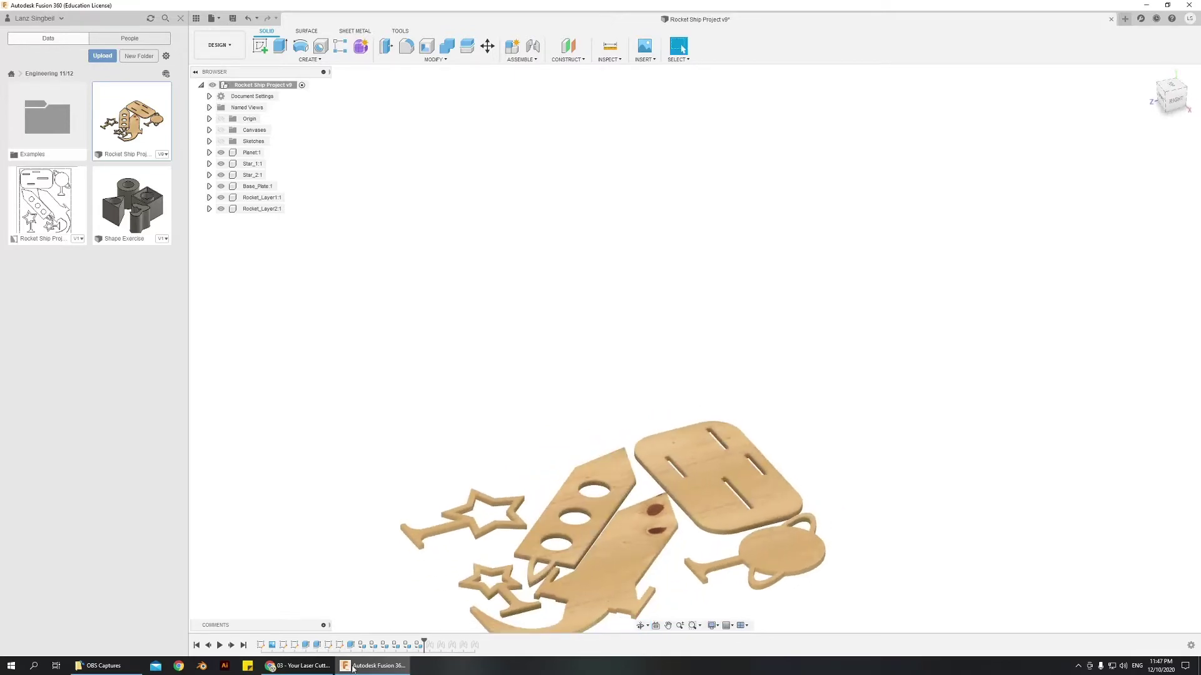
left_click(275, 665)
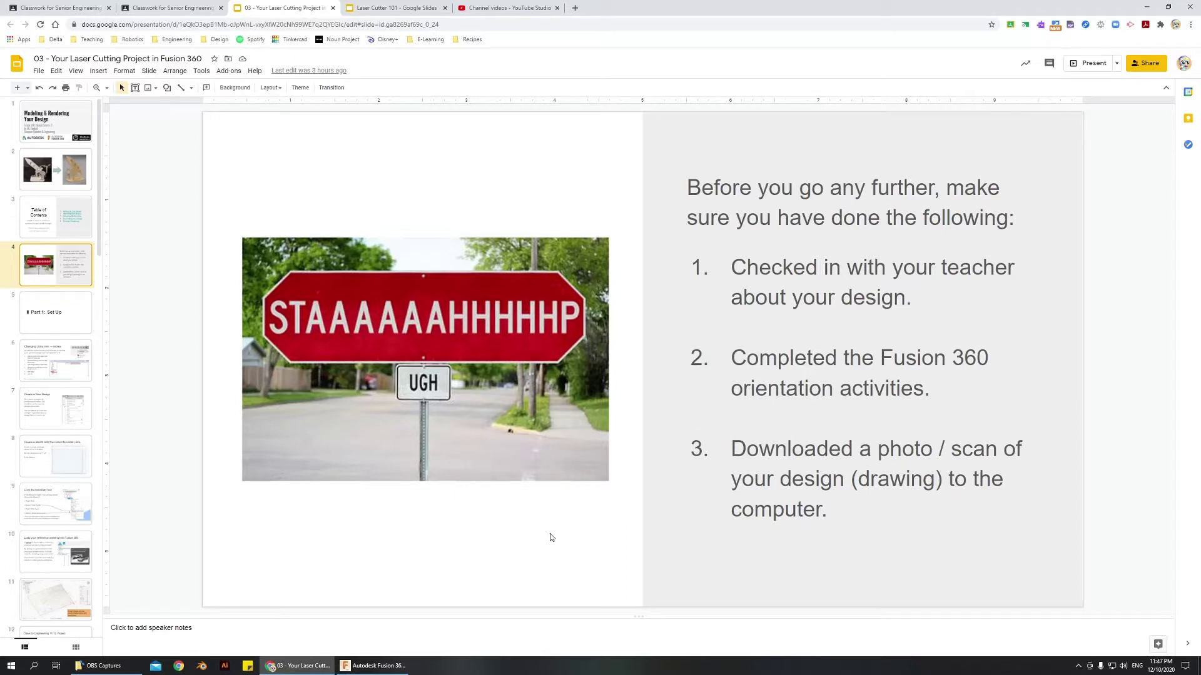
- Highlight checklist item 3 about downloading the design photo, then deselect it
left_click_drag(733, 449, 828, 510)
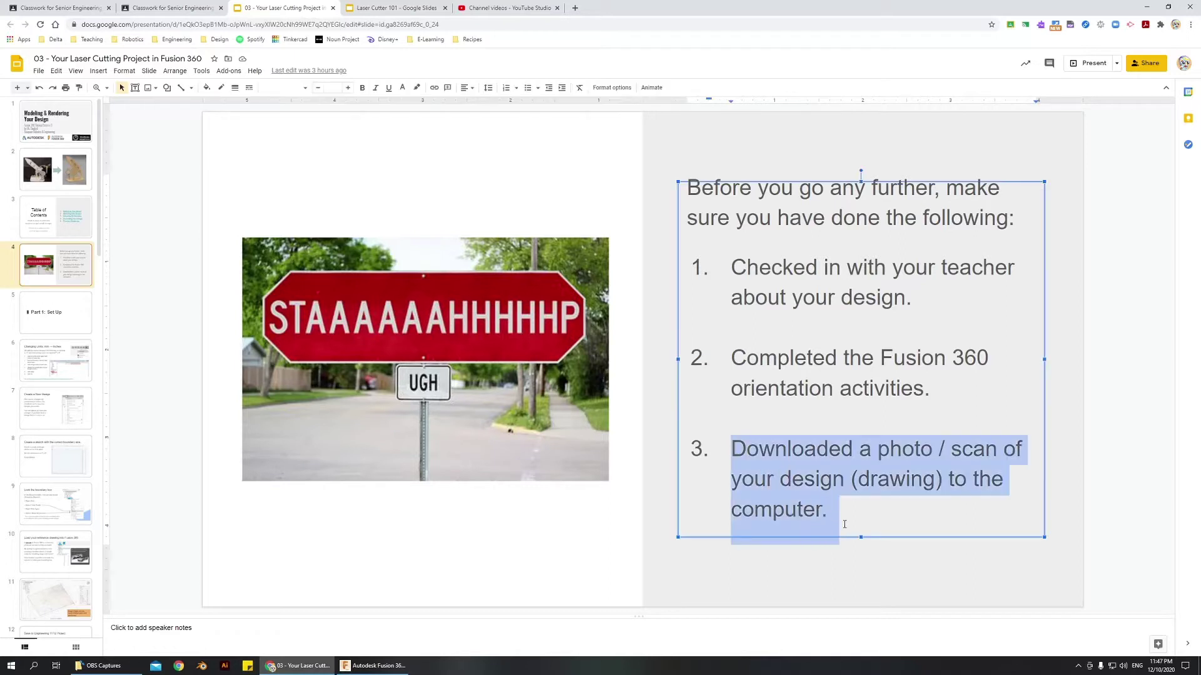
left_click(841, 522)
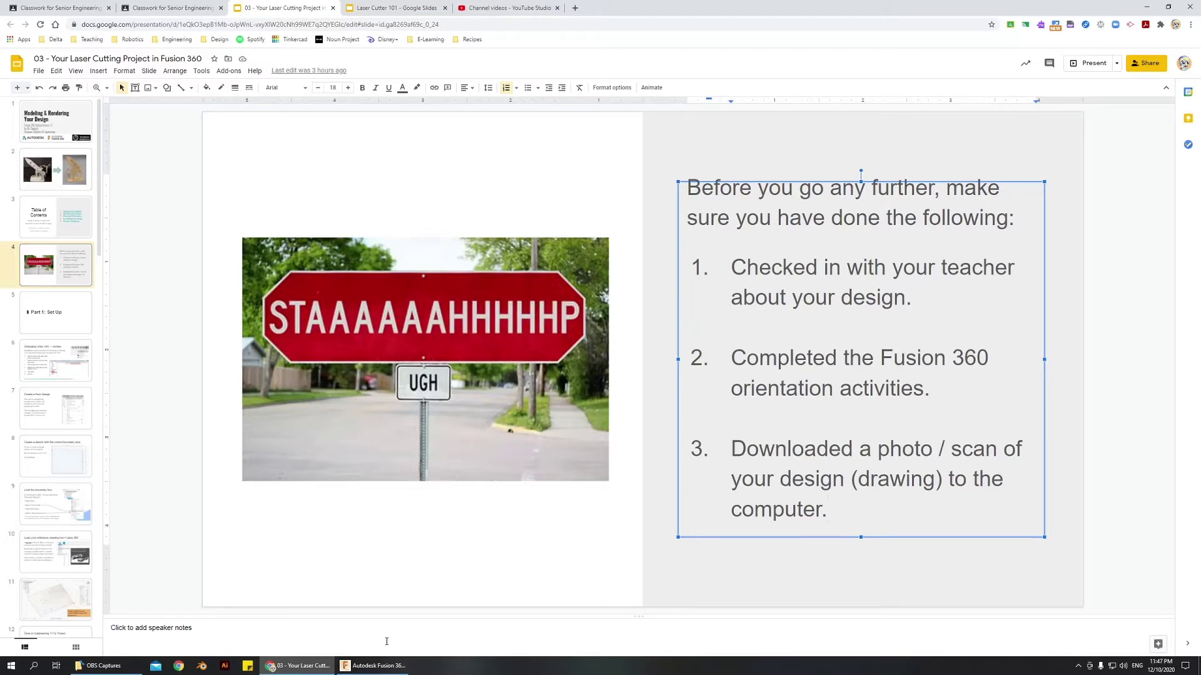
left_click(374, 665)
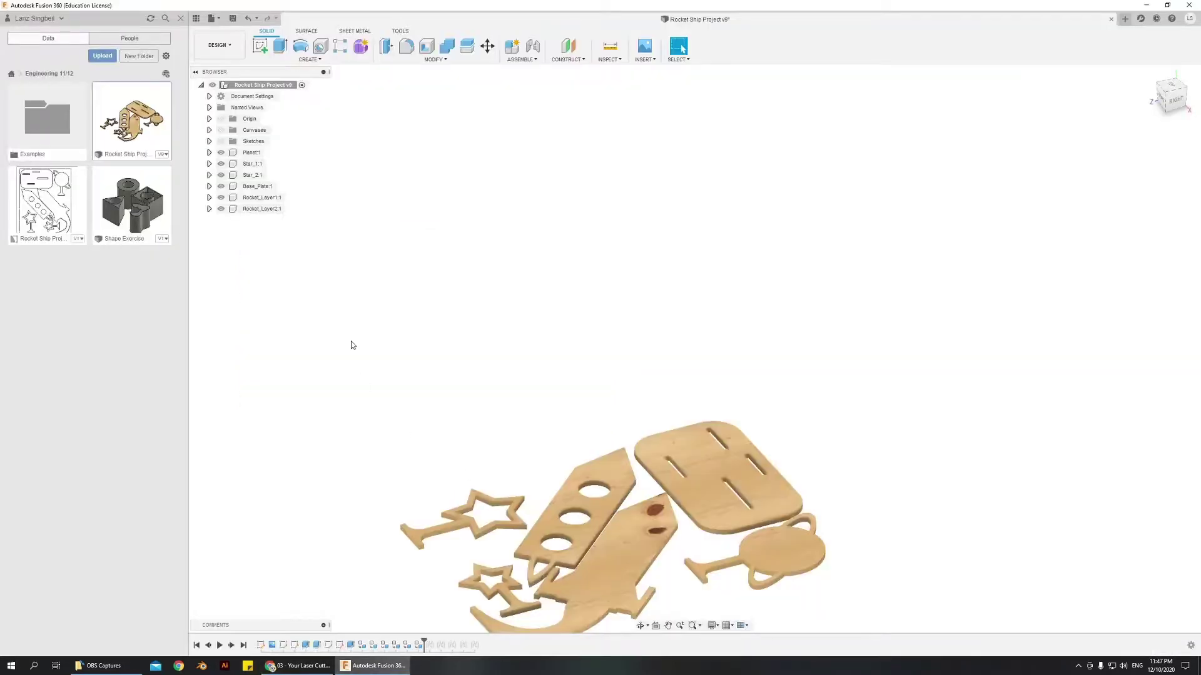
scroll(504, 338, "up", 2)
middle_click_drag(496, 369, 504, 336)
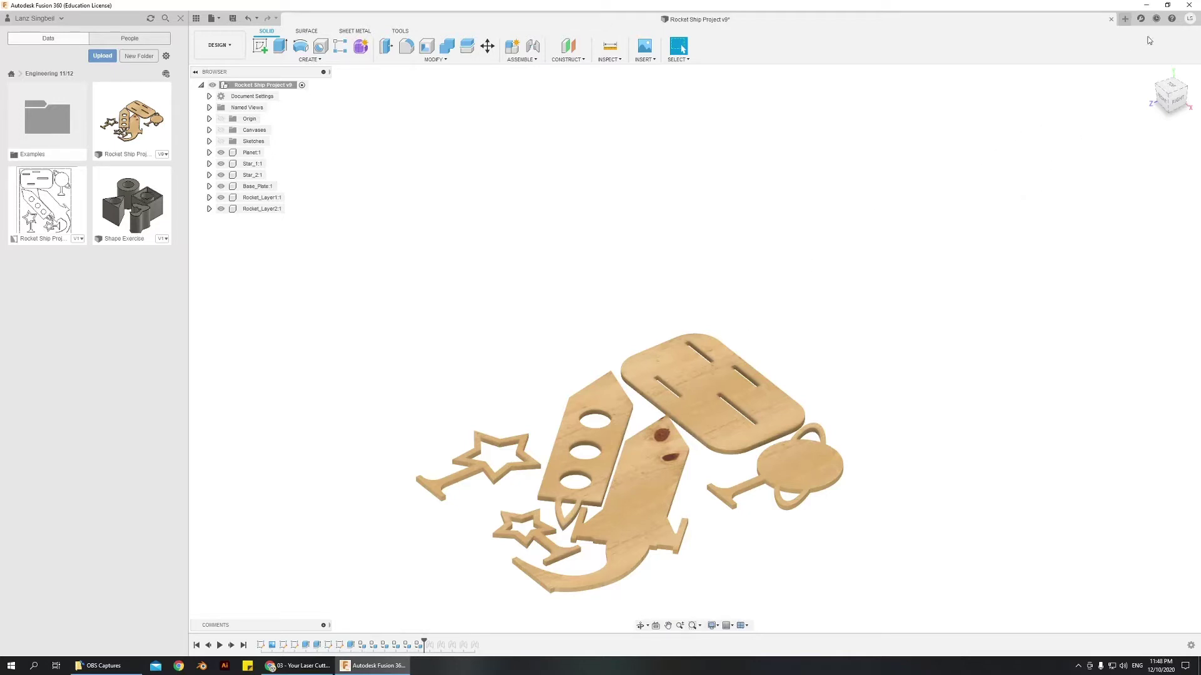
left_click(1190, 19)
- In Preferences, set the Design default unit to 'in' and confirm with OK
left_click(1190, 18)
left_click(1178, 47)
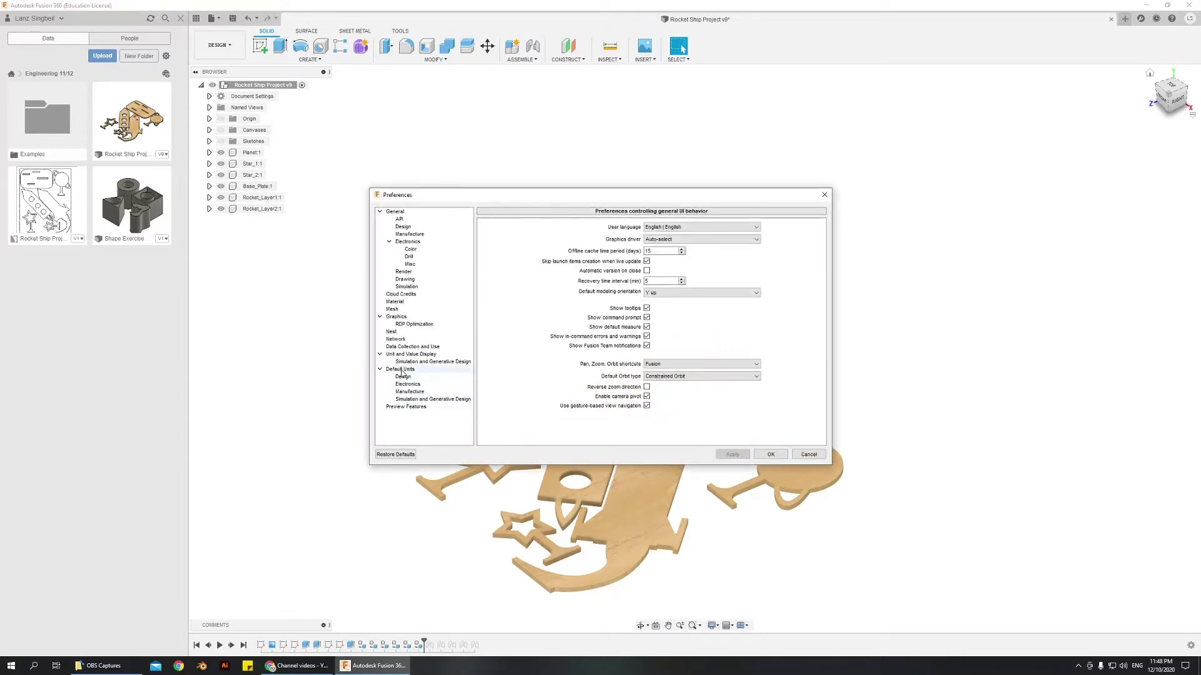
left_click(422, 378)
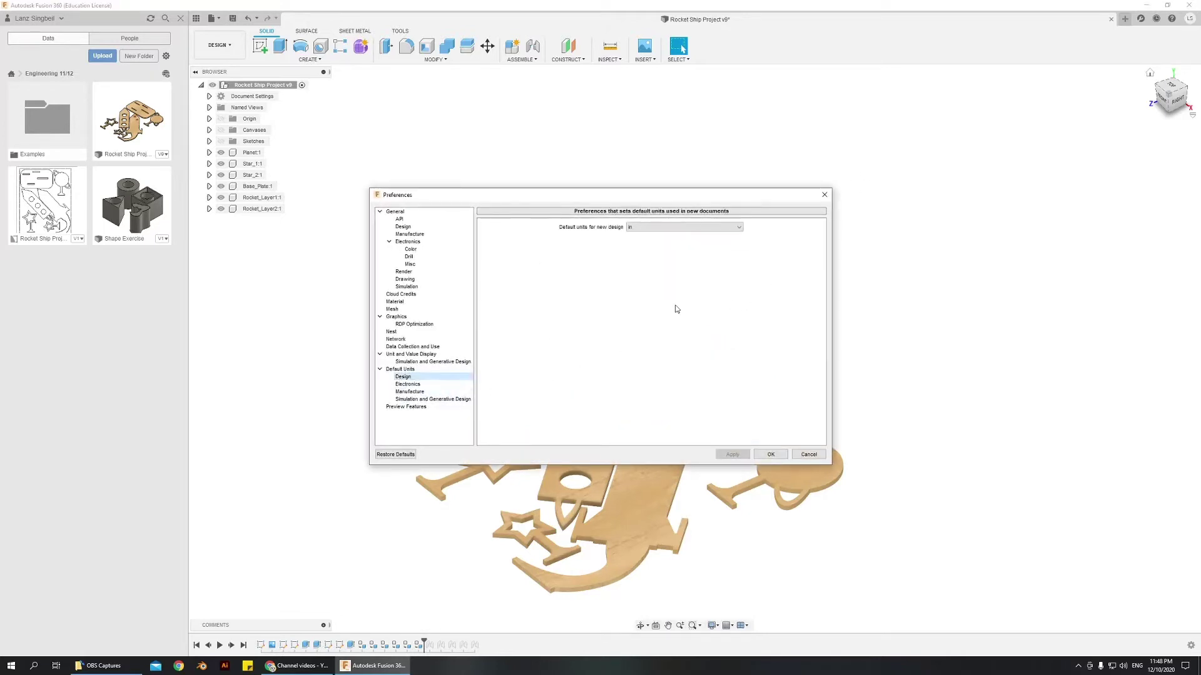
left_click(648, 228)
left_click(639, 254)
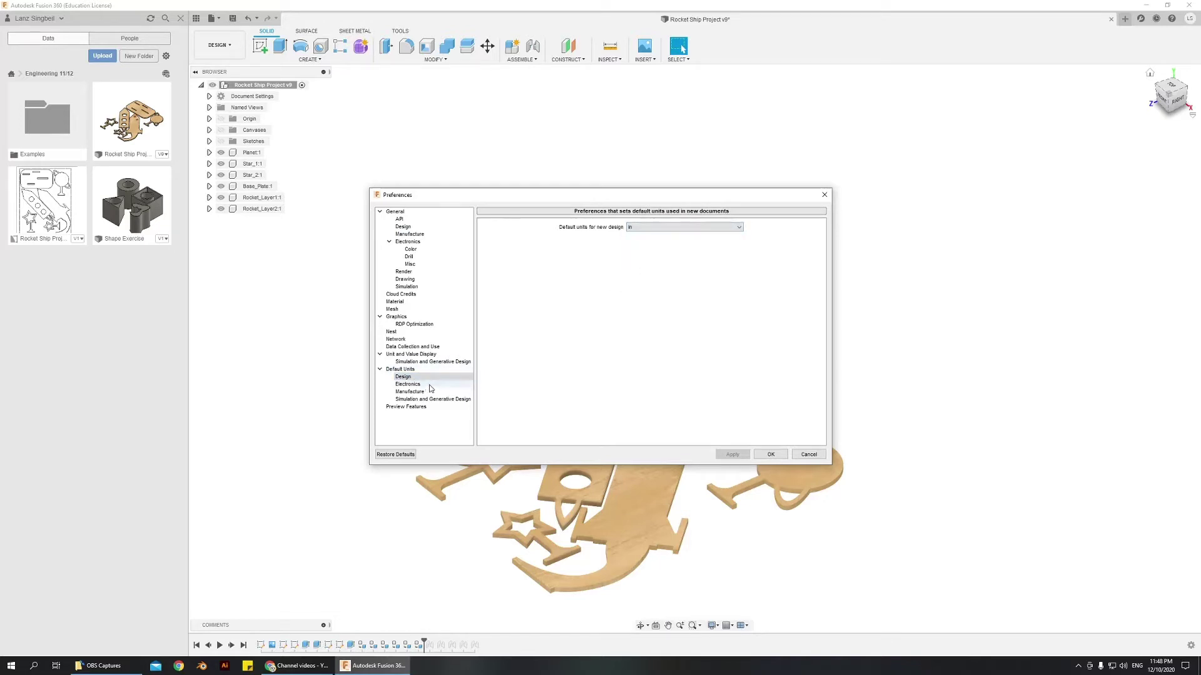
left_click(637, 230)
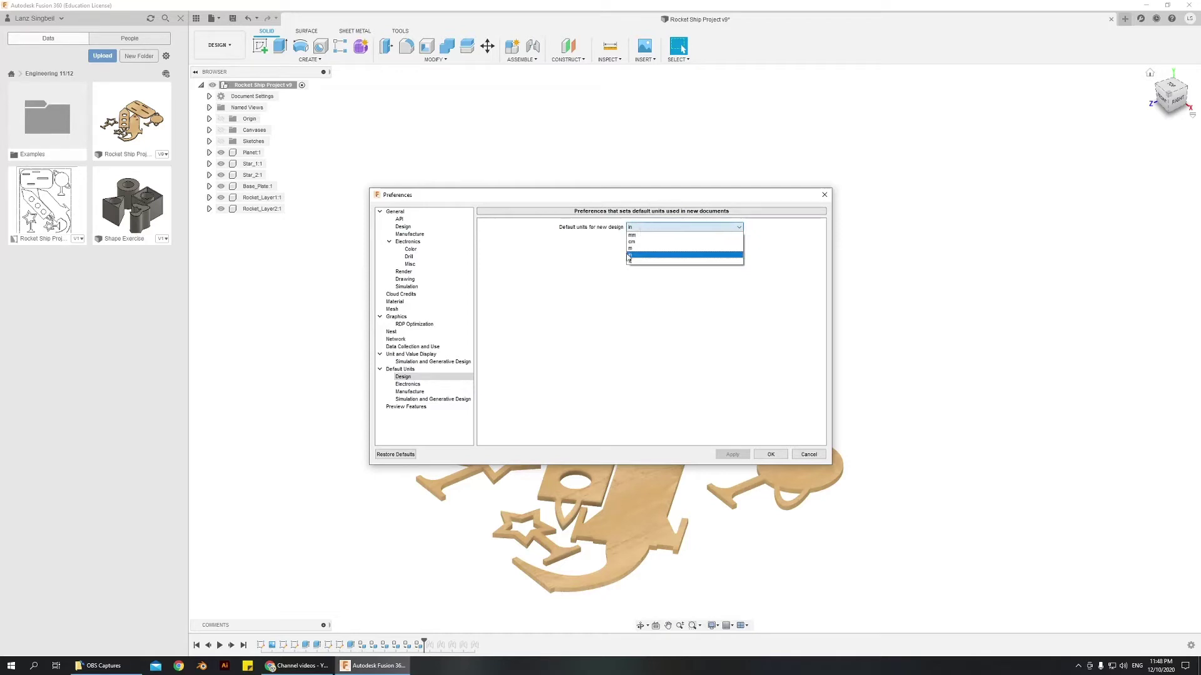
left_click(644, 340)
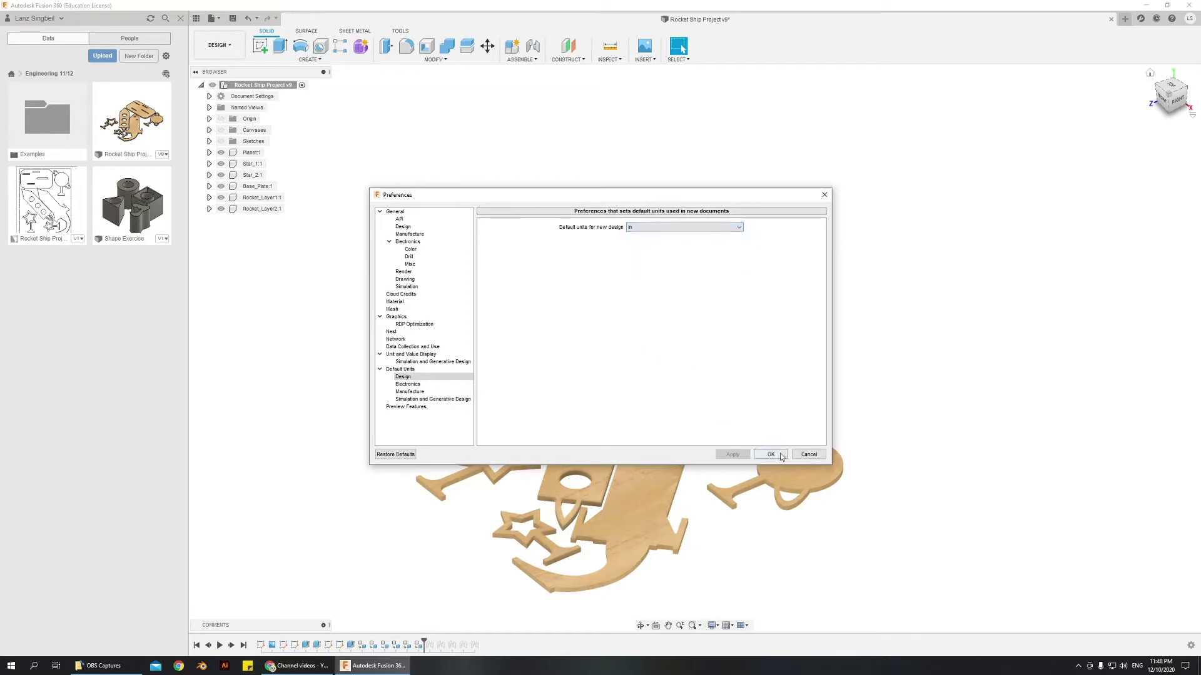
left_click(808, 455)
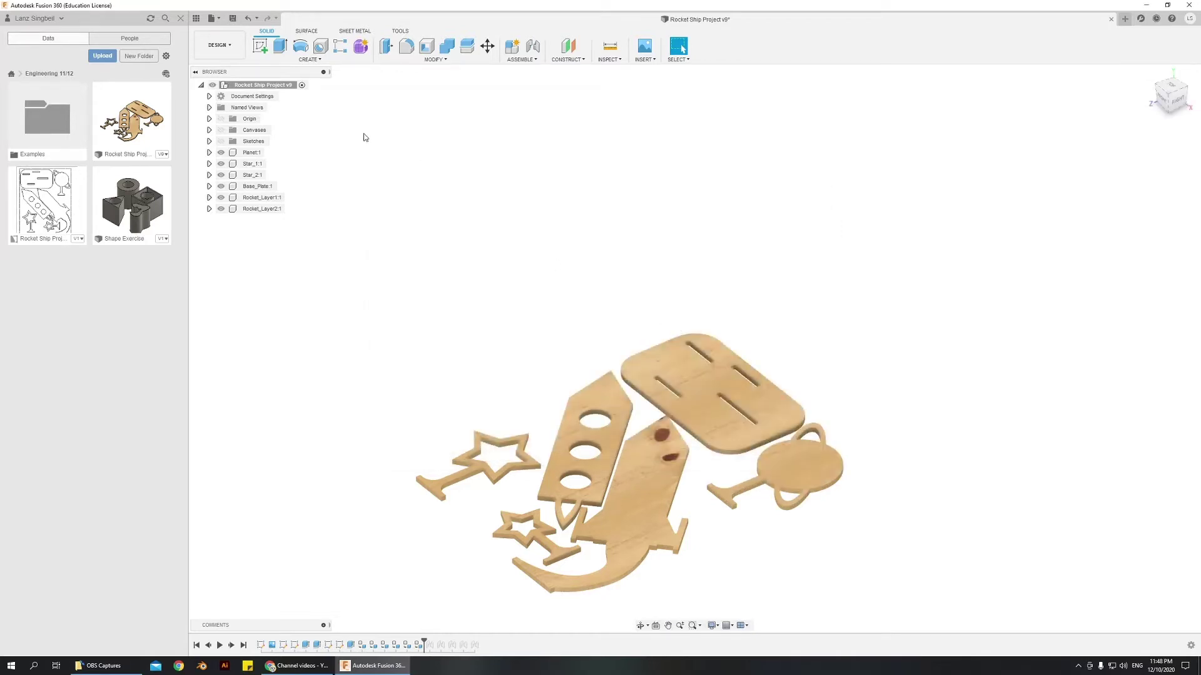
- Create a new blank design and verify in Document Settings that its units are inches
left_click(220, 18)
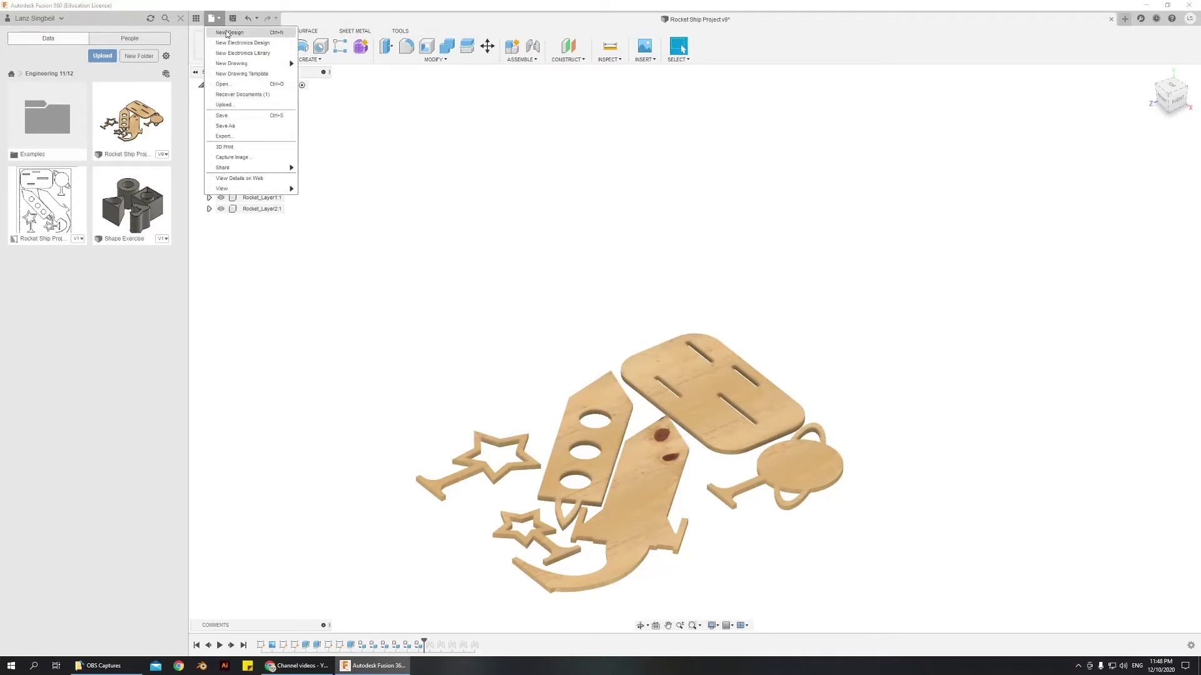
left_click(229, 32)
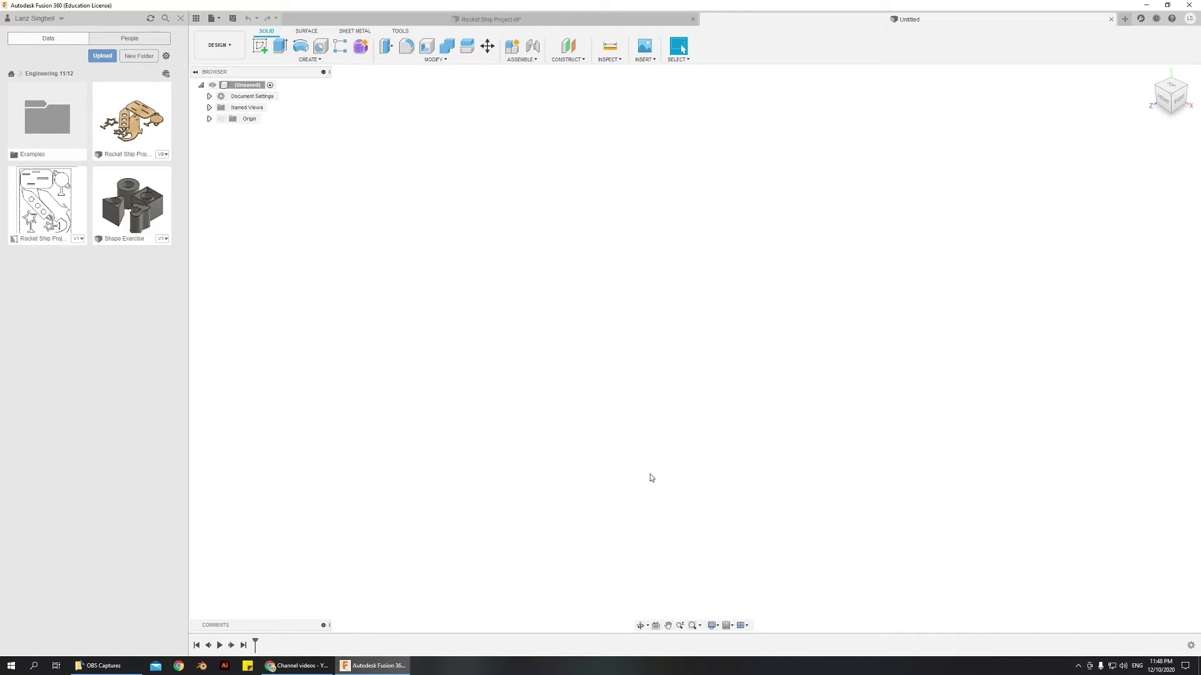
left_click(210, 97)
left_click(209, 97)
left_click(210, 97)
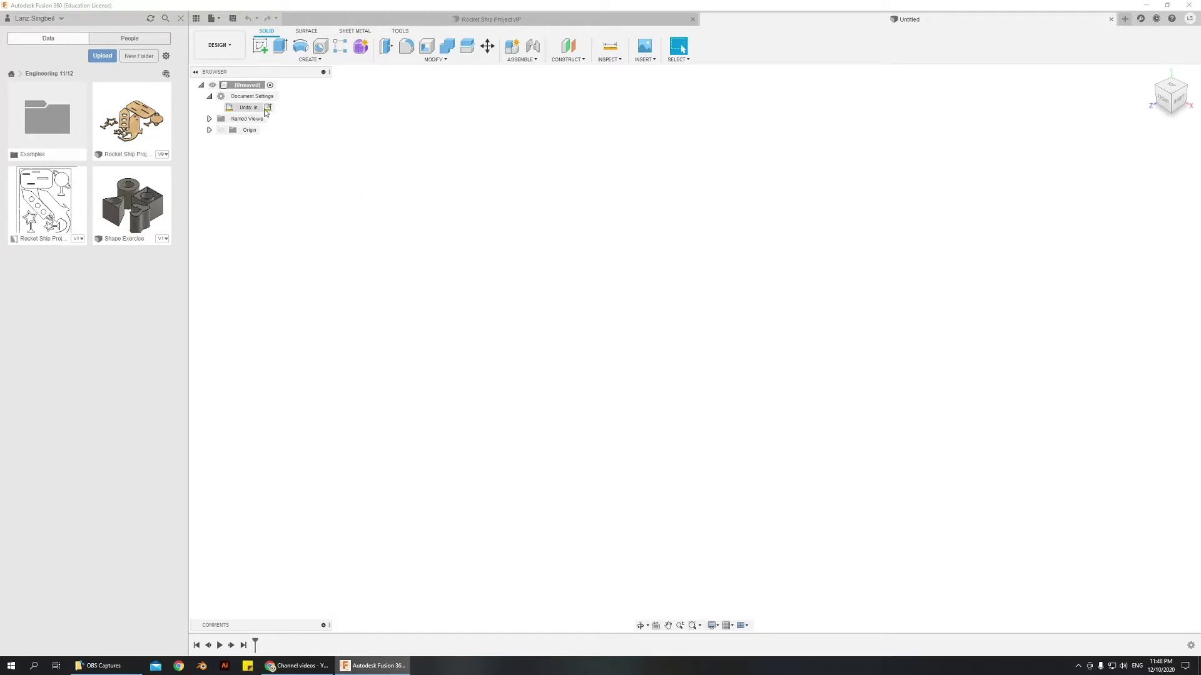
left_click(268, 108)
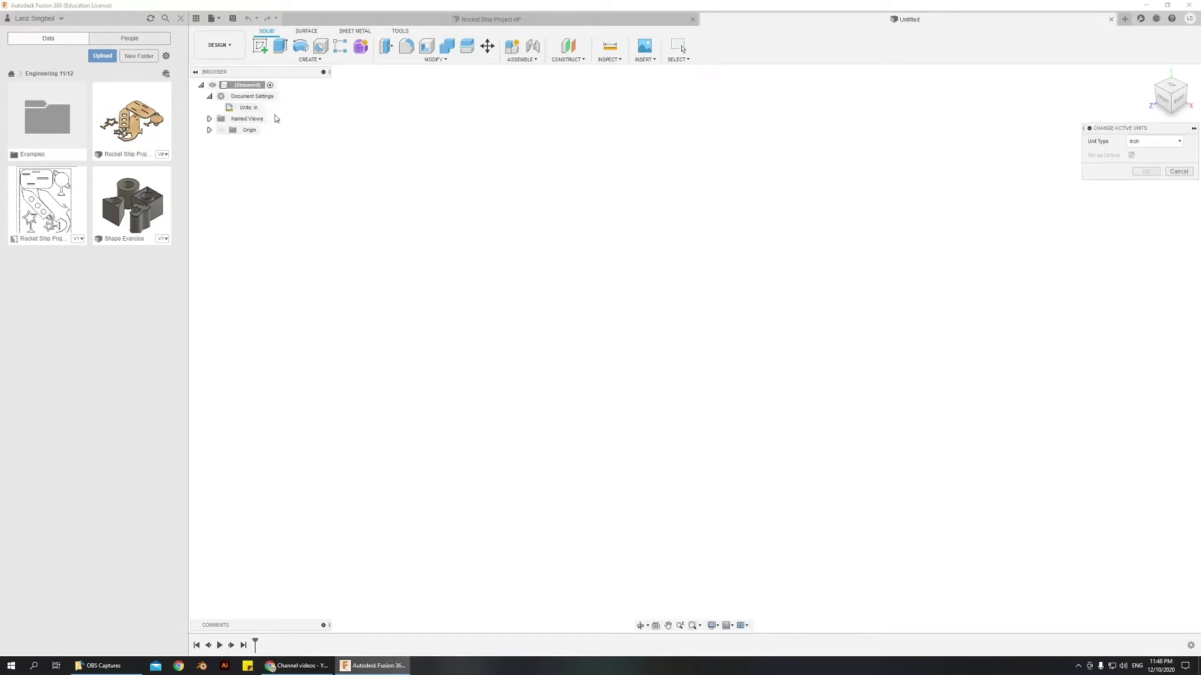
left_click(1179, 172)
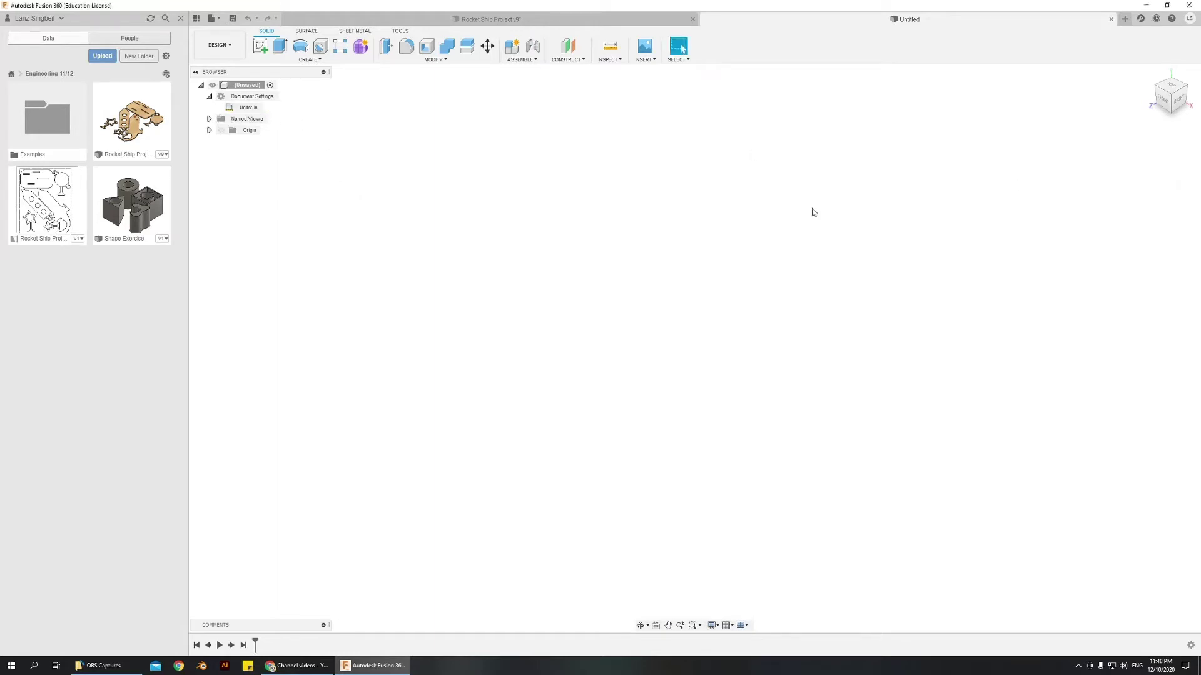
left_click(210, 97)
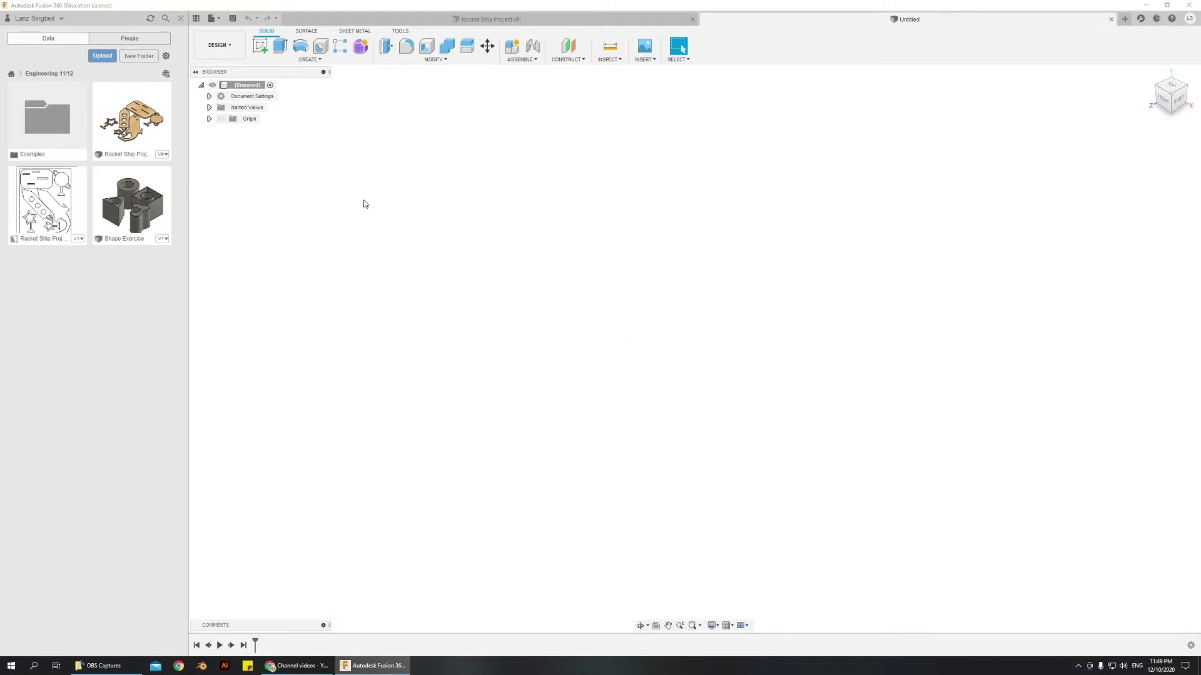
- Sketch on the XZ plane a 2-point rectangle from the origin, 9 inches tall
left_click(260, 47)
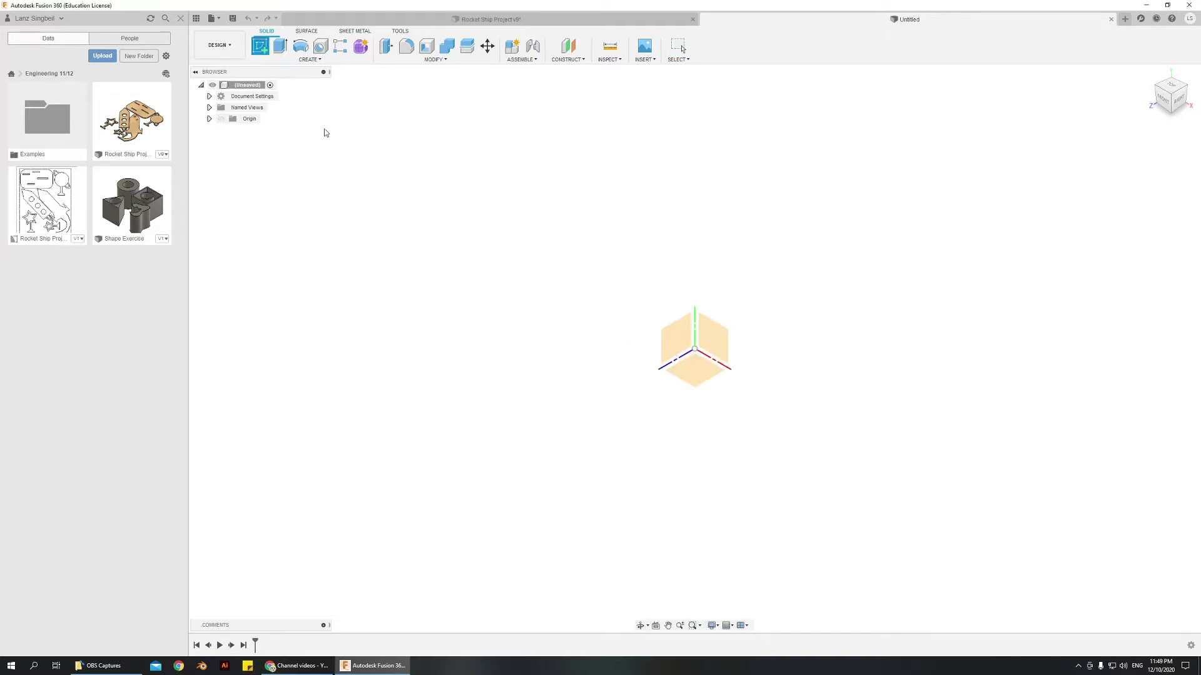
left_click(694, 380)
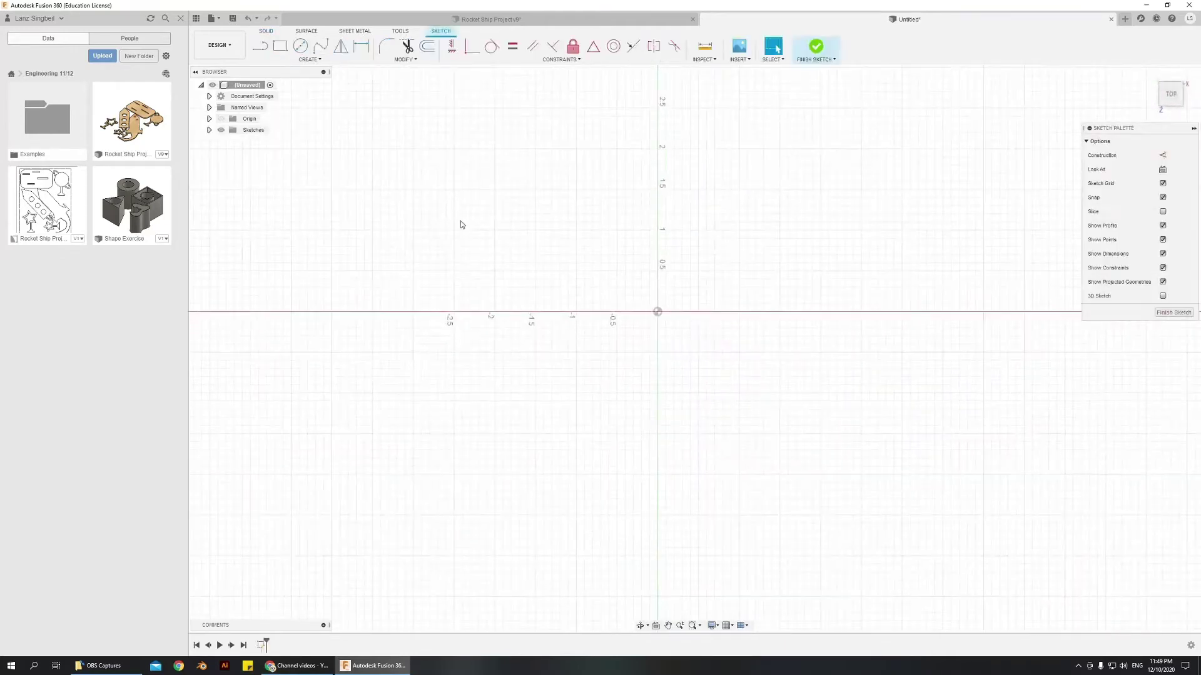
left_click(280, 47)
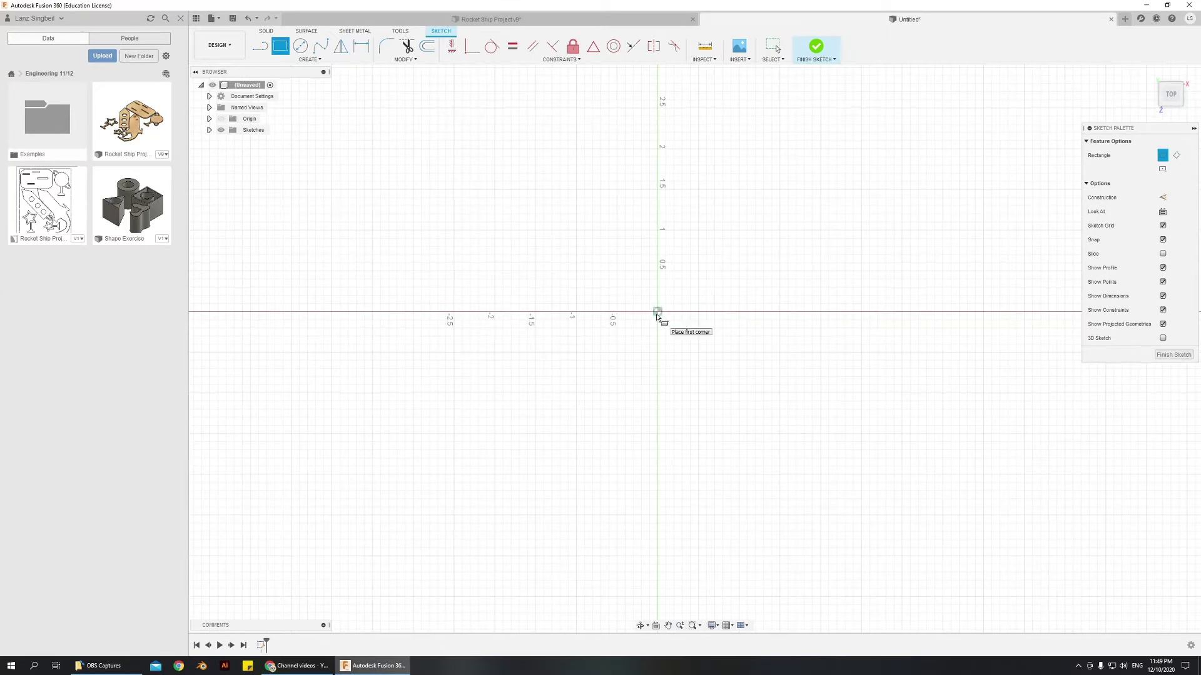
left_click(657, 312)
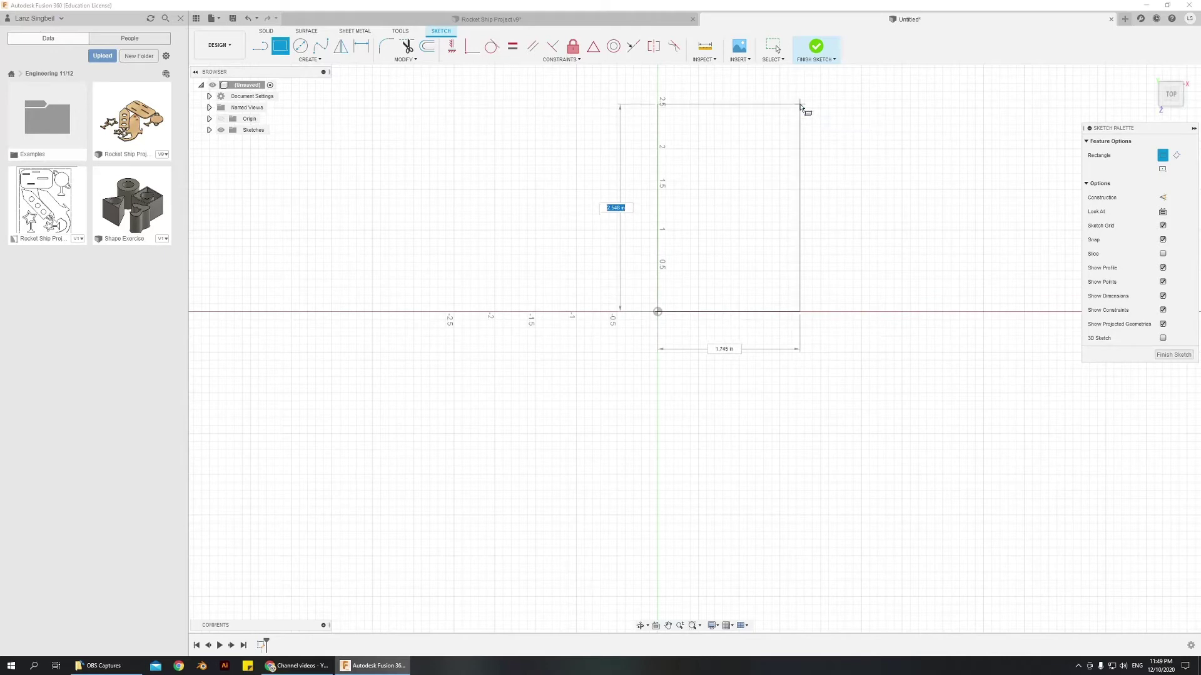
mouse_move(799, 107)
middle_mouse_down("shift")
mouse_move(817, 100)
mouse_move(805, 106)
mouse_move(804, 300)
middle_mouse_up("shift")
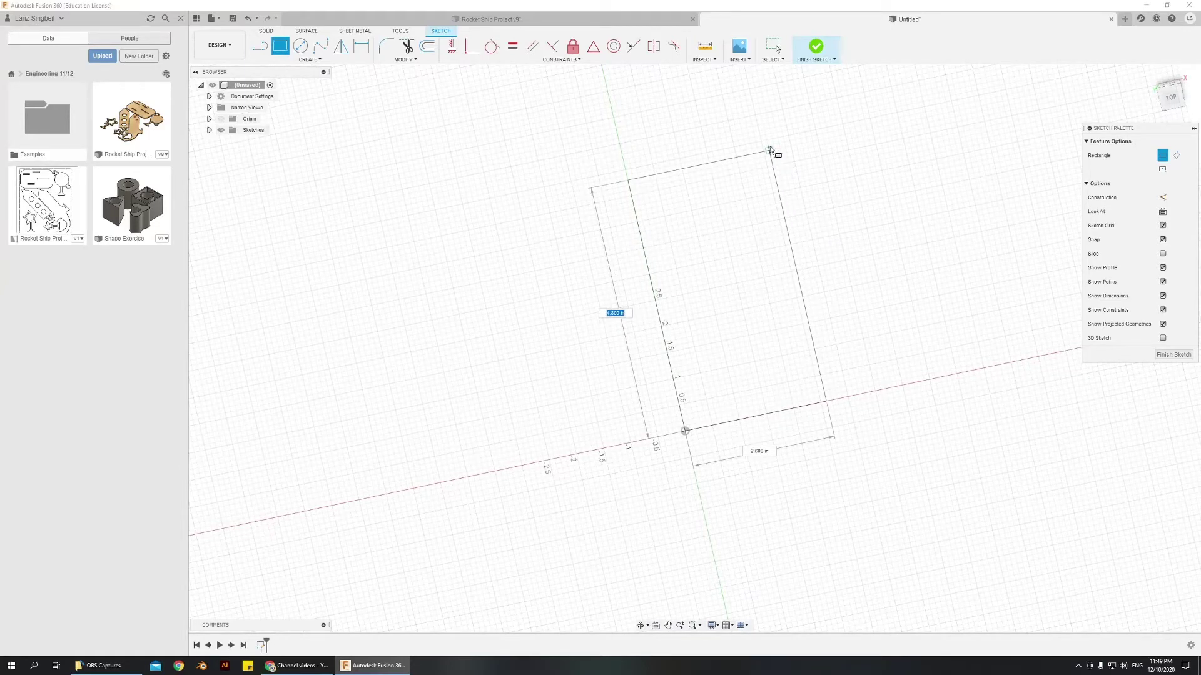
type("9")
key("Return")
mouse_move(763, 309)
middle_mouse_down()
mouse_move(840, 181)
mouse_move(833, 248)
middle_mouse_up()
key("Escape")
scroll(705, 396, "up", 2)
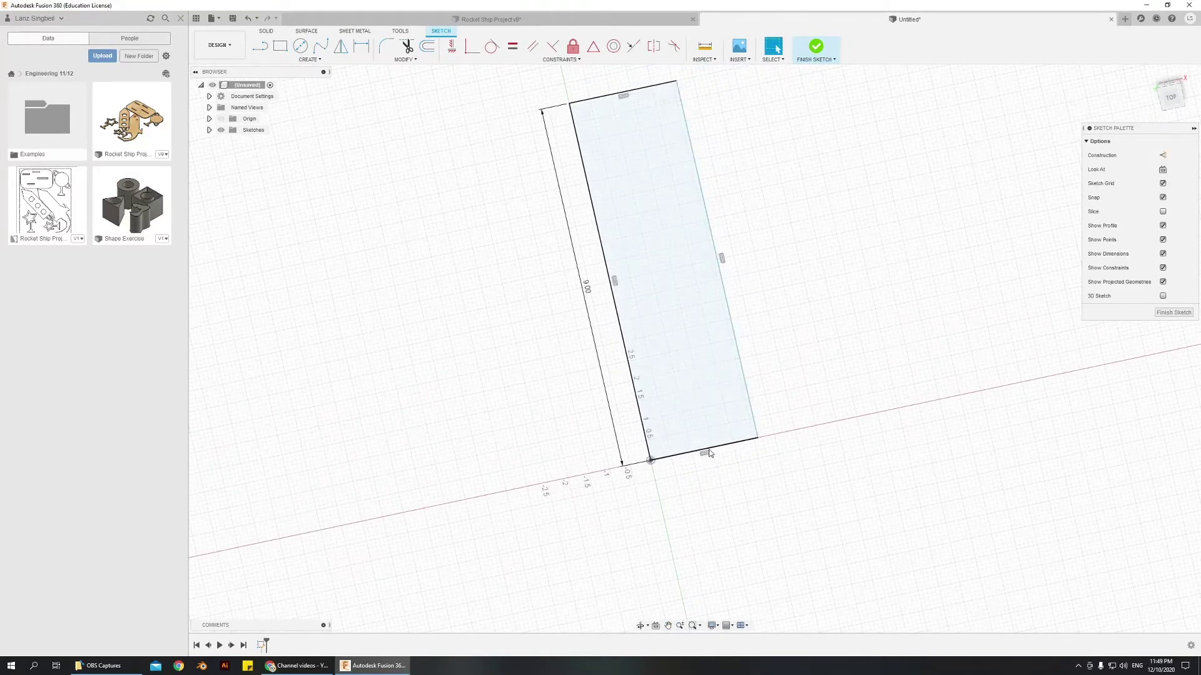
- Dimension the rectangle's bottom edge to 7 inches wide and finish the sketch
left_click(361, 45)
left_click(714, 451)
left_click(718, 491)
key("Return")
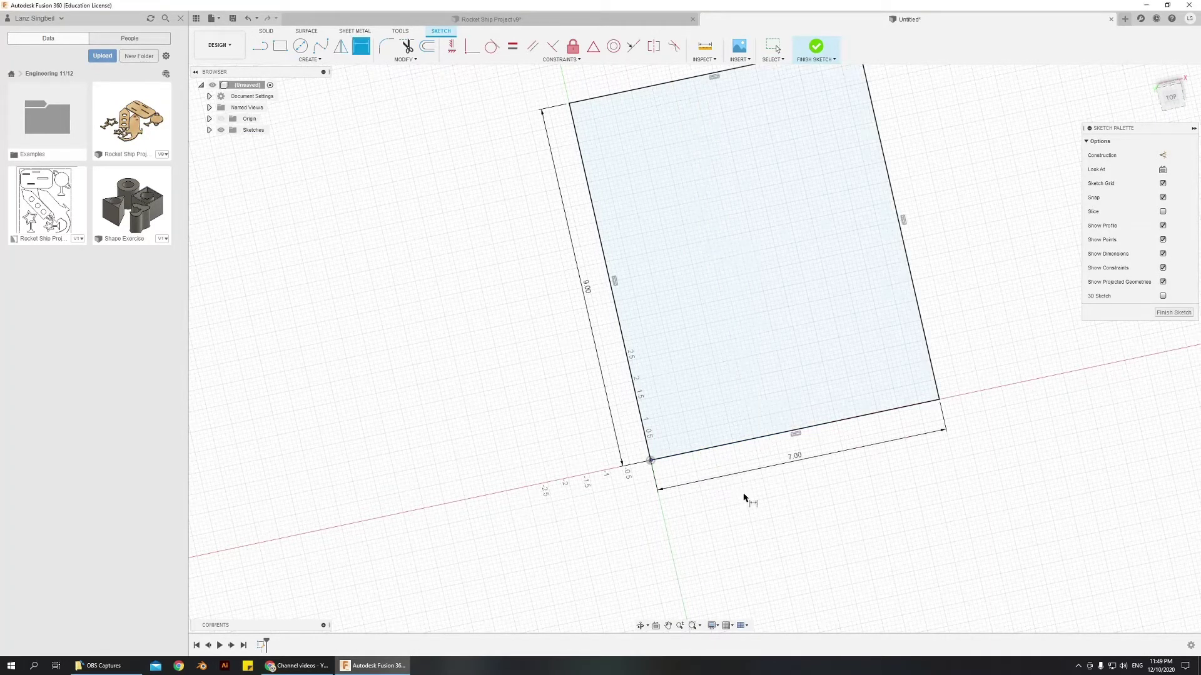
mouse_move(976, 429)
middle_mouse_down("shift")
mouse_move(903, 498)
mouse_move(846, 491)
mouse_move(894, 483)
mouse_move(877, 488)
mouse_move(663, 332)
middle_mouse_up("shift")
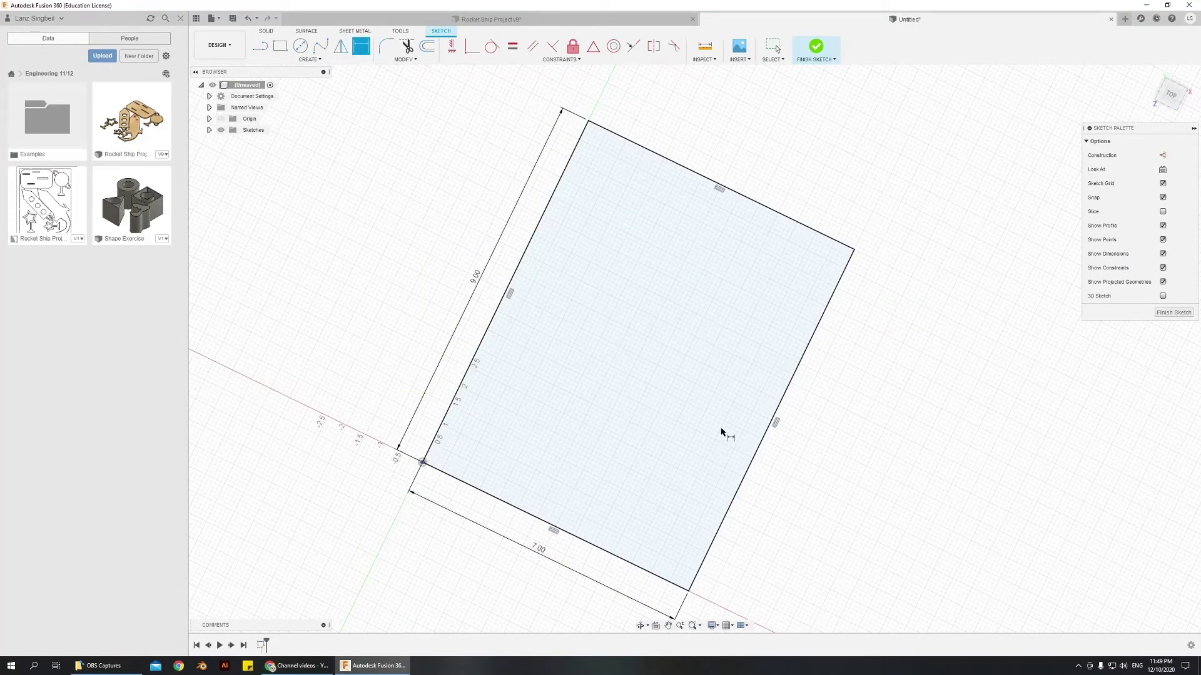
mouse_move(719, 421)
middle_mouse_down("shift")
mouse_move(686, 421)
mouse_move(691, 401)
middle_mouse_up("shift")
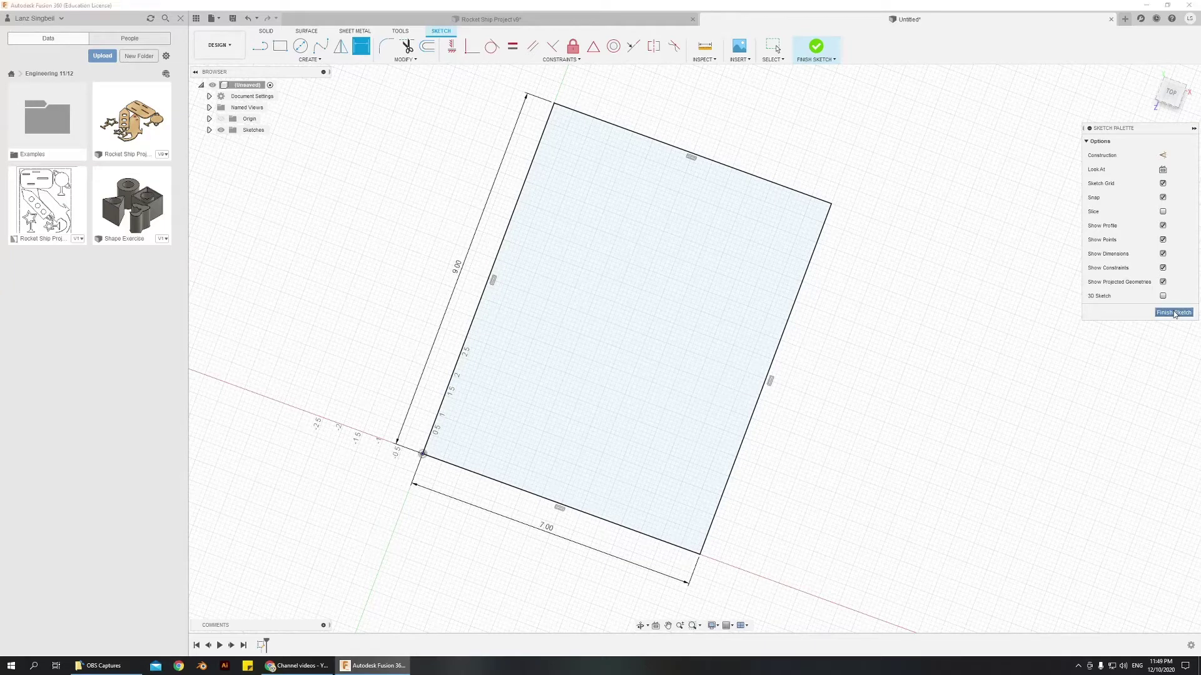
left_click(1174, 313)
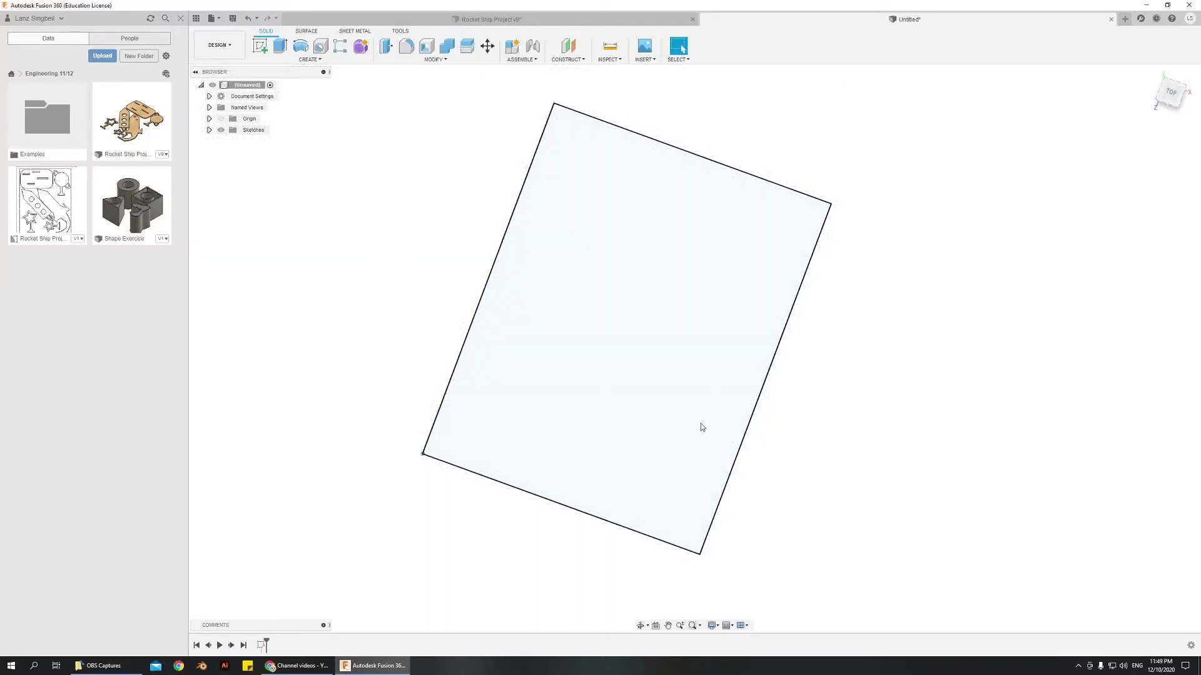
- Turn on Show Dimension and Hide Profile for Sketch1 in the Browser
left_click(209, 130)
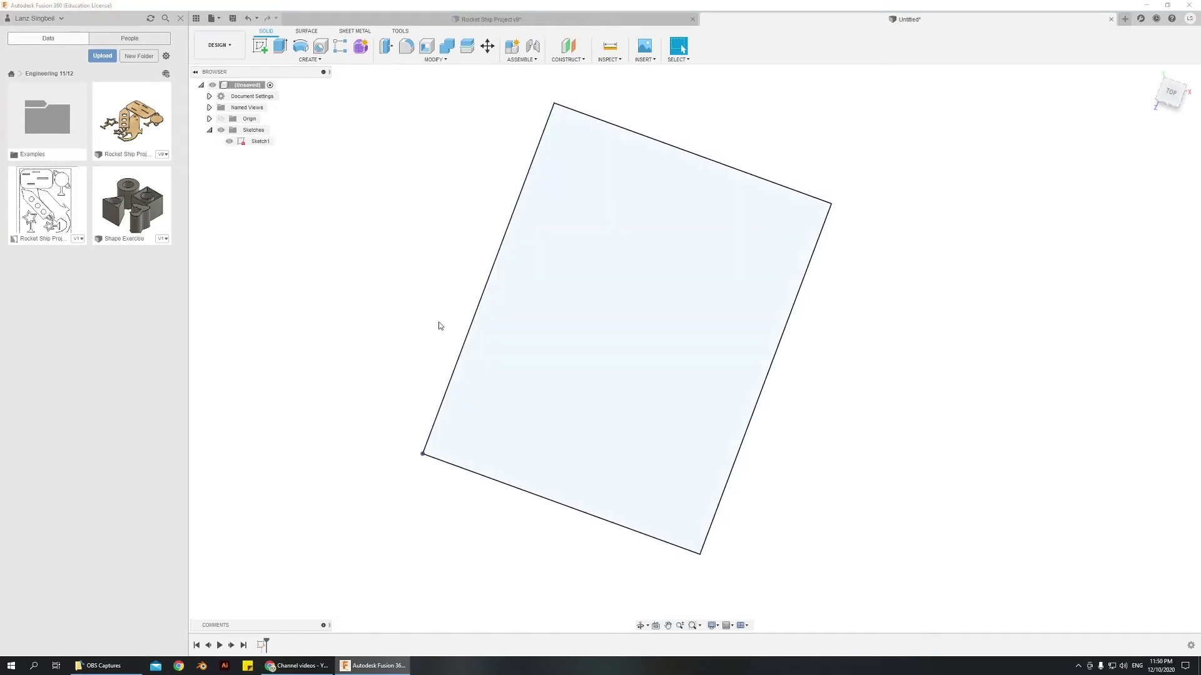
right_click(254, 143)
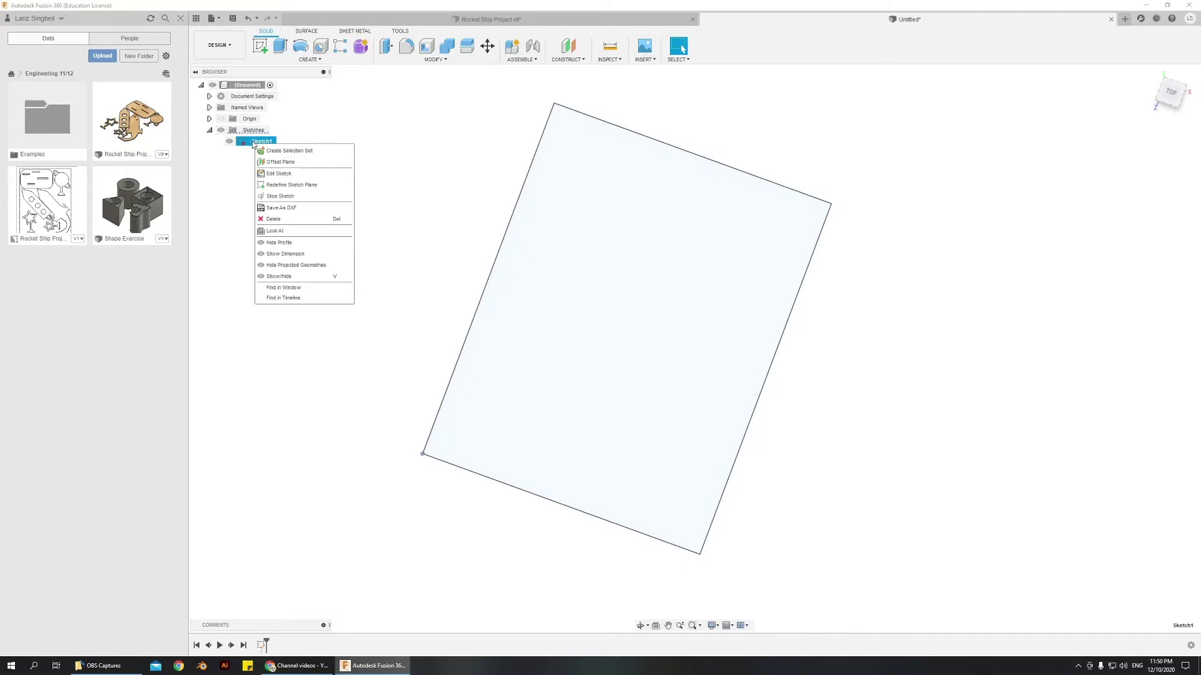
left_click(301, 255)
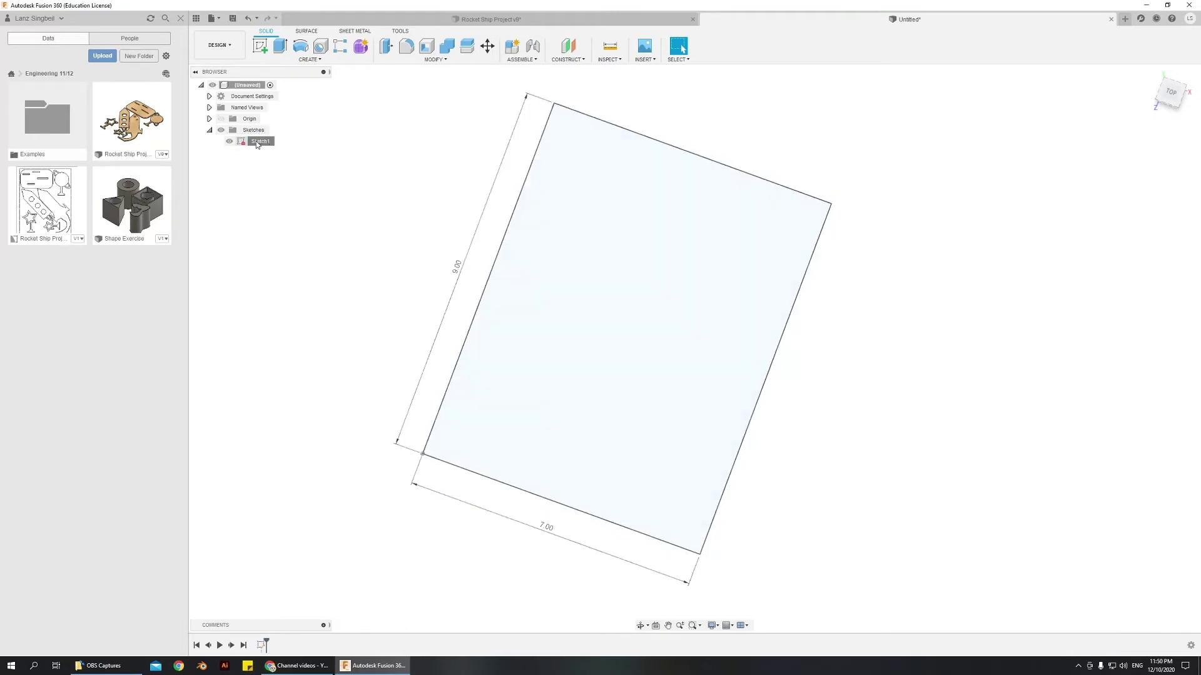
right_click(263, 143)
left_click(300, 240)
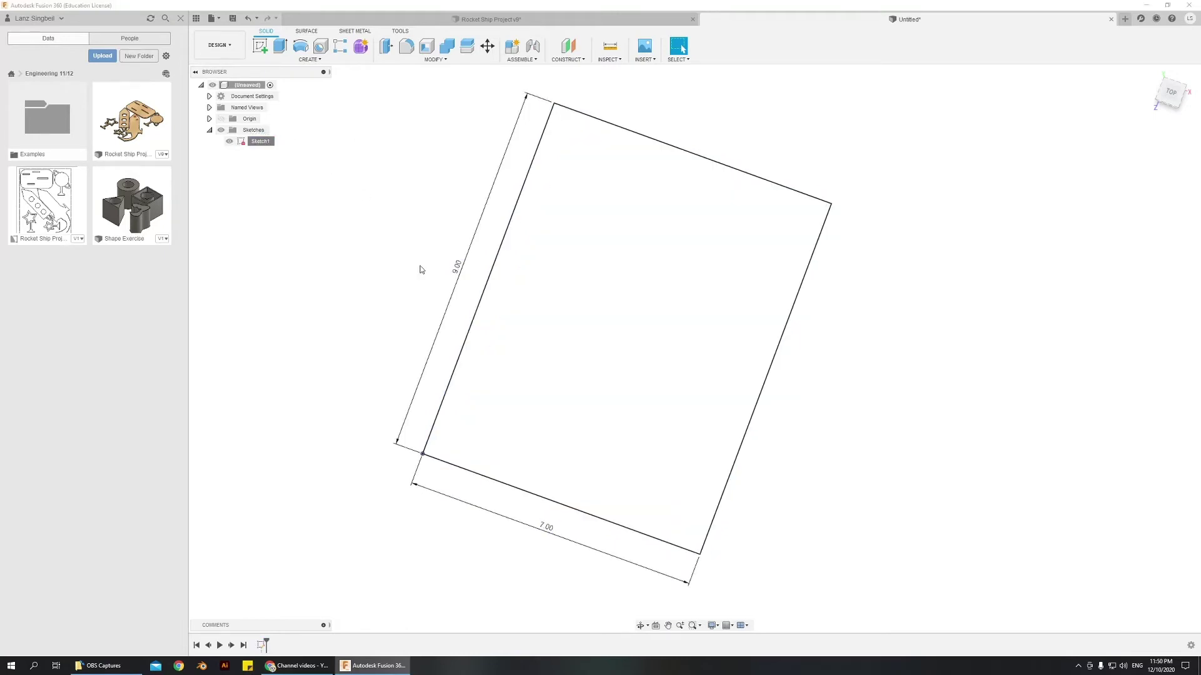
- Check the 9.00 in side and 7.00 in bottom line lengths, then orbit around the sketch
left_click(481, 300)
left_click(768, 375)
left_click(774, 184)
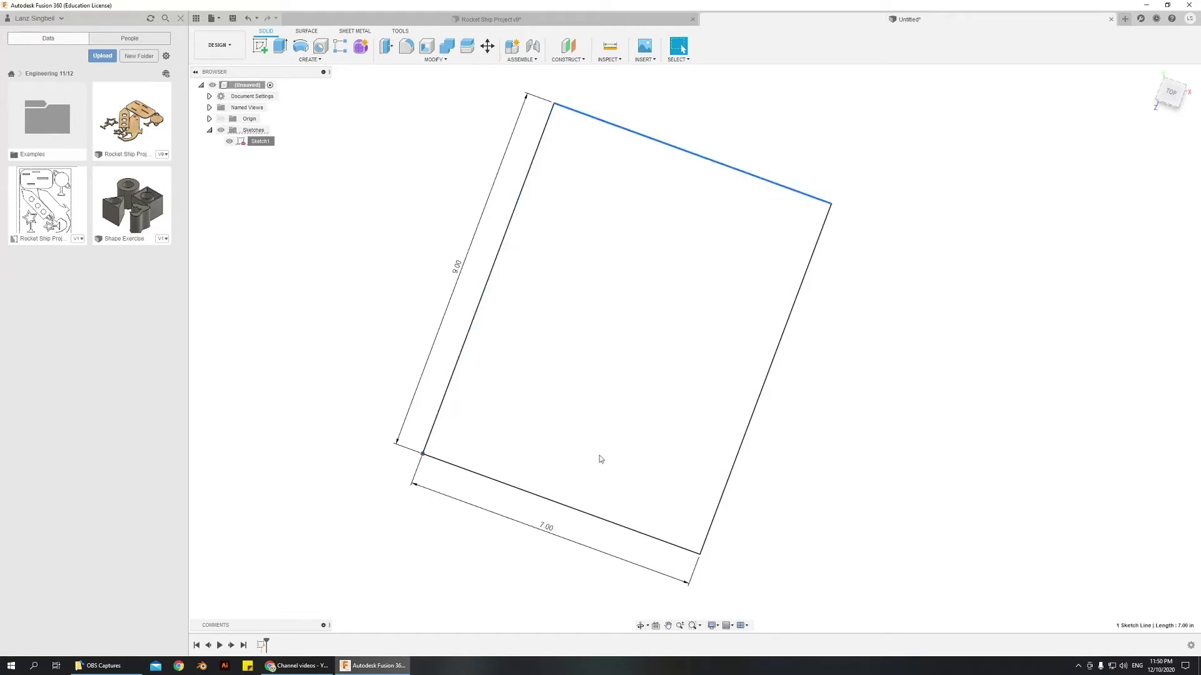
left_click(557, 504)
left_click(625, 449)
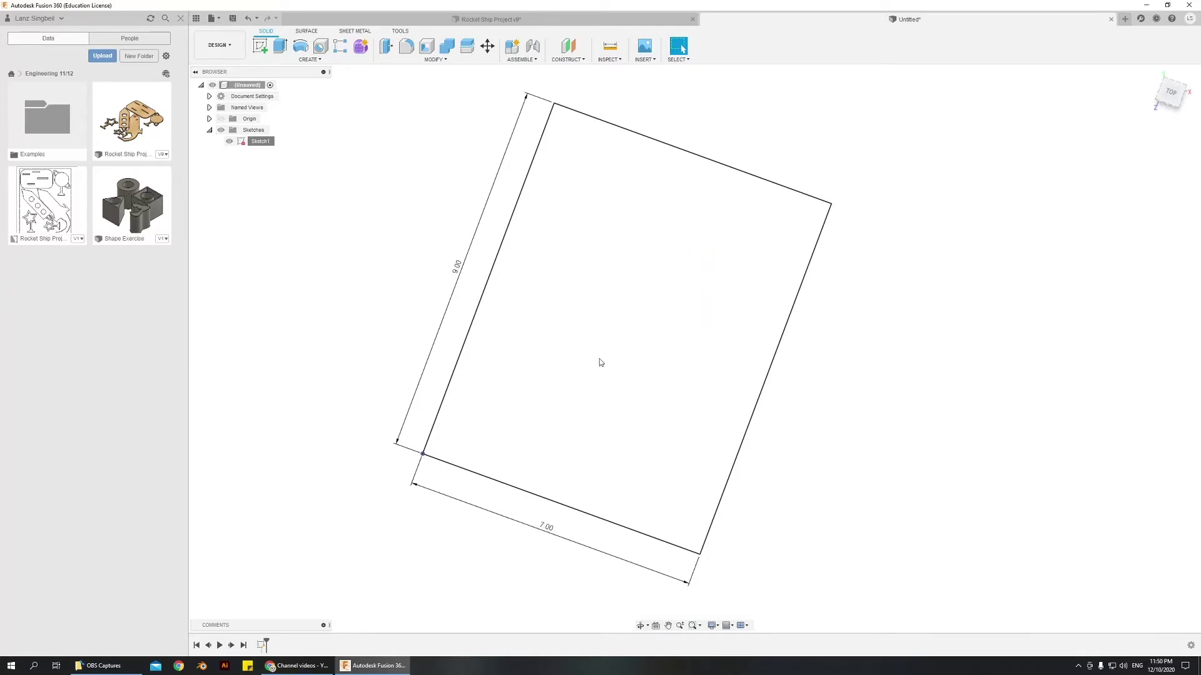
mouse_move(667, 397)
middle_mouse_down("shift")
mouse_move(659, 361)
mouse_move(694, 383)
middle_mouse_up("shift")
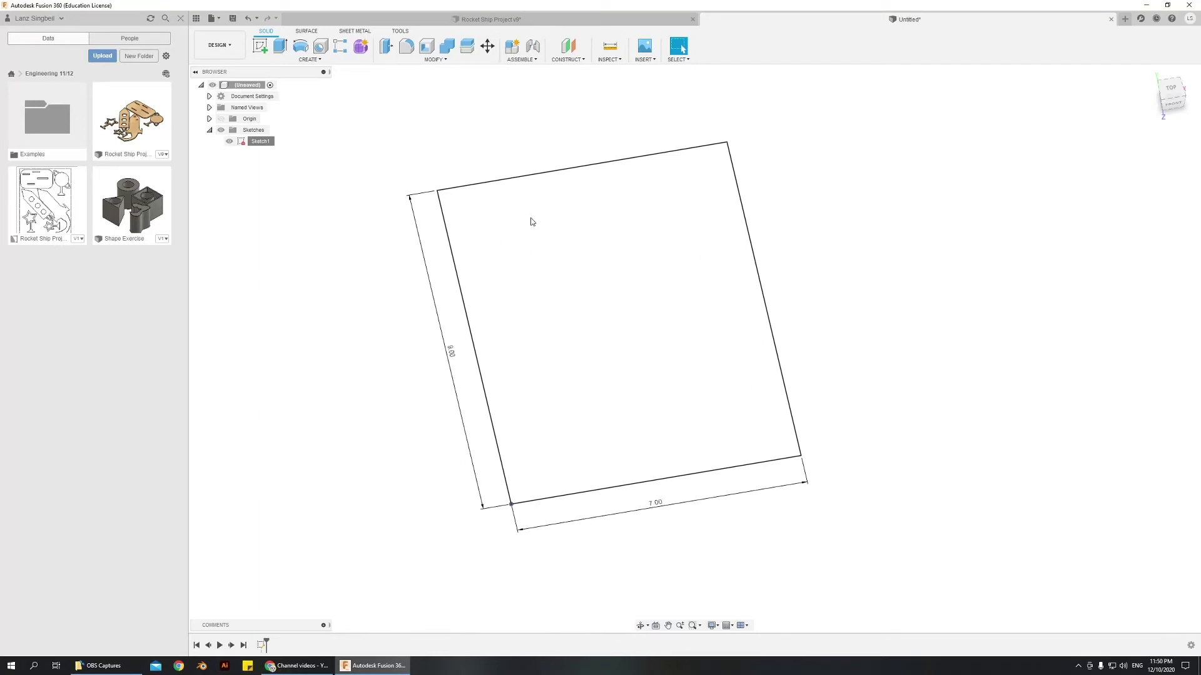
middle_click_drag(669, 357, 618, 280, "shift")
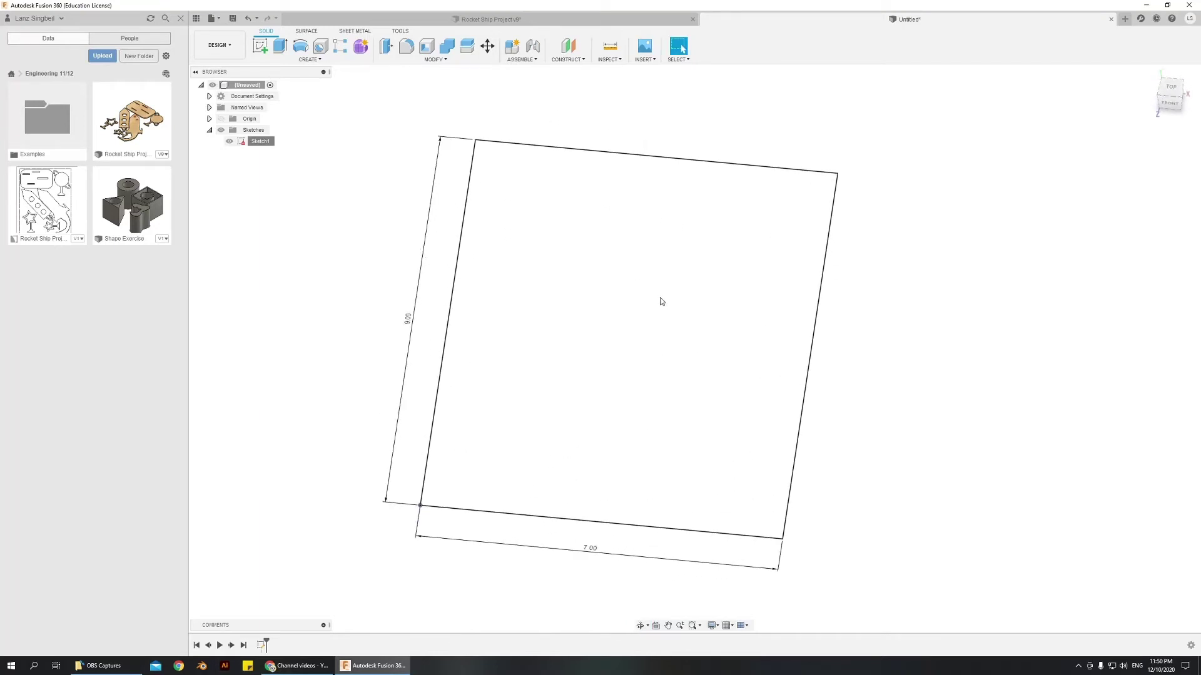
mouse_move(760, 403)
middle_mouse_down("shift")
mouse_move(700, 394)
mouse_move(759, 383)
mouse_move(746, 403)
middle_mouse_up("shift")
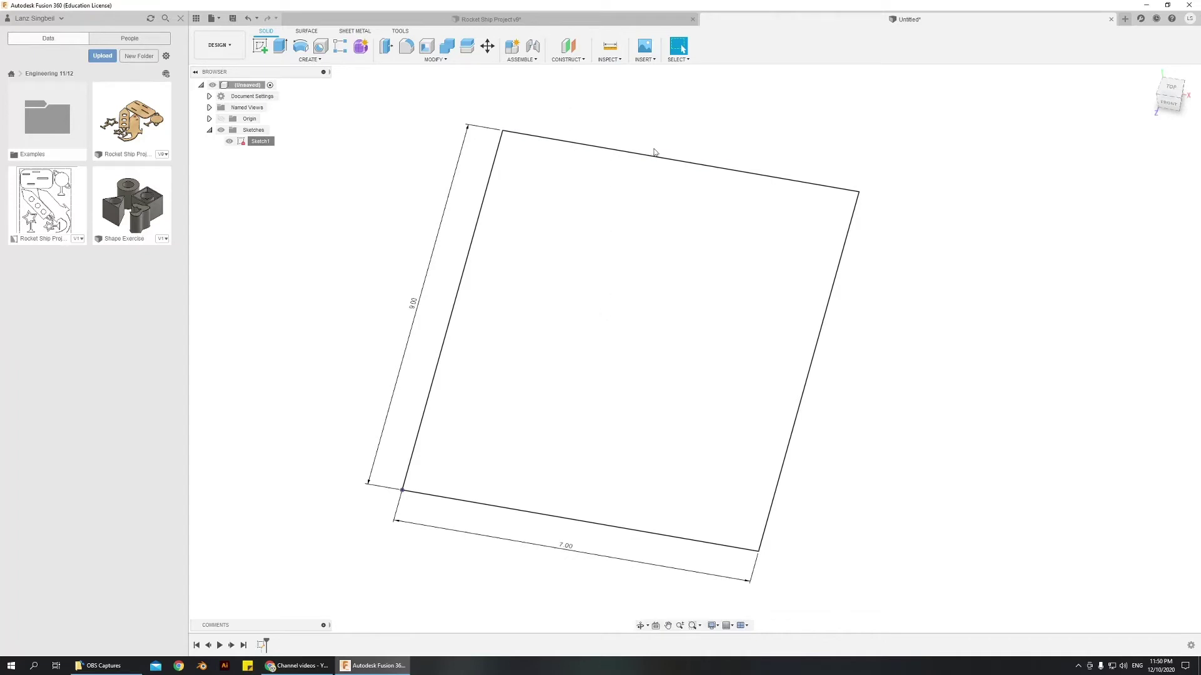
- Choose Insert > Canvas and drag the canvas Insert dialog out of the way
left_click(649, 59)
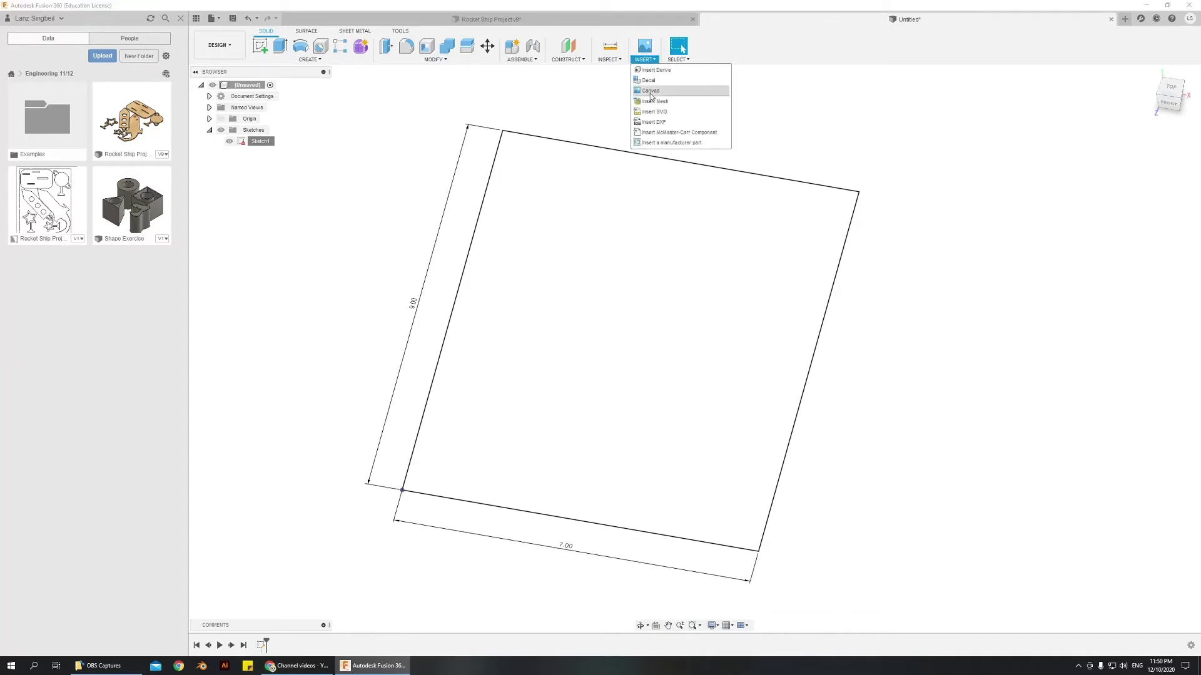
left_click(647, 61)
left_click(647, 61)
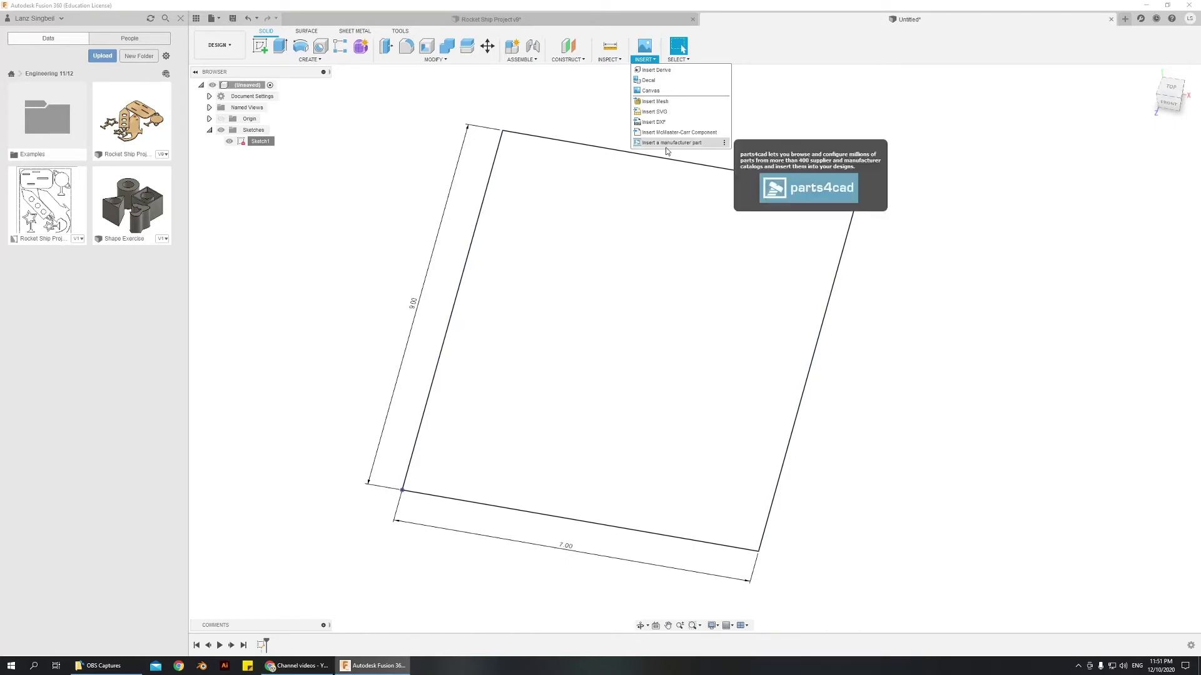
left_click(672, 91)
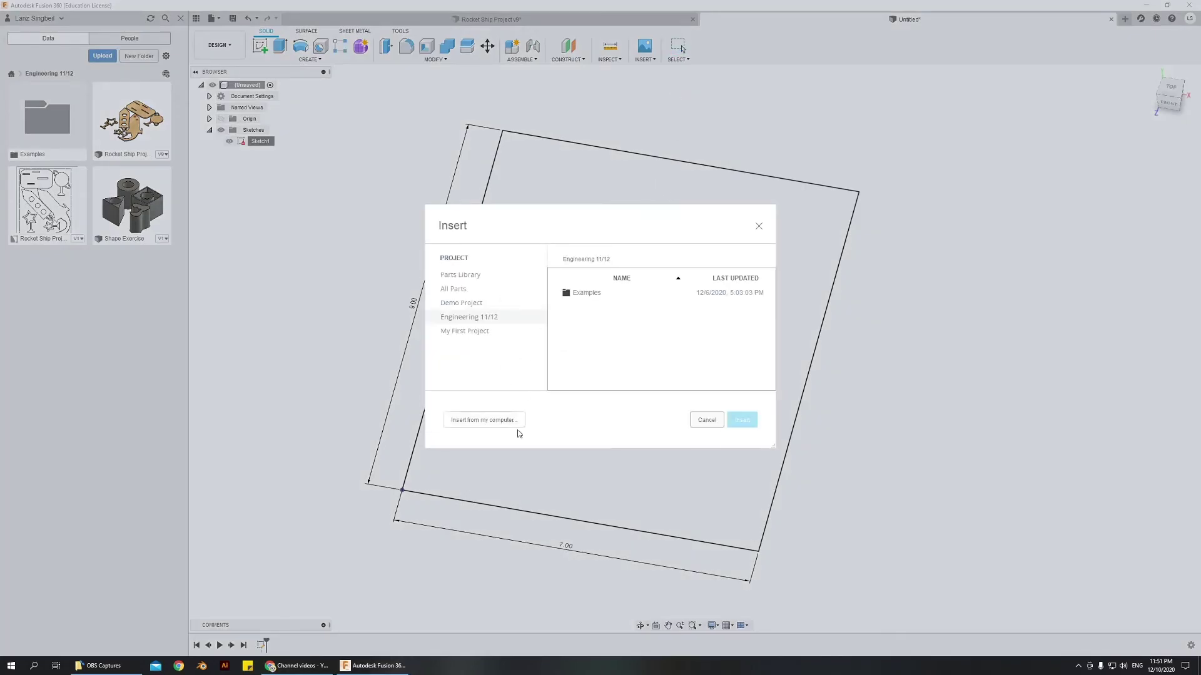
left_click_drag(546, 219, 584, 195)
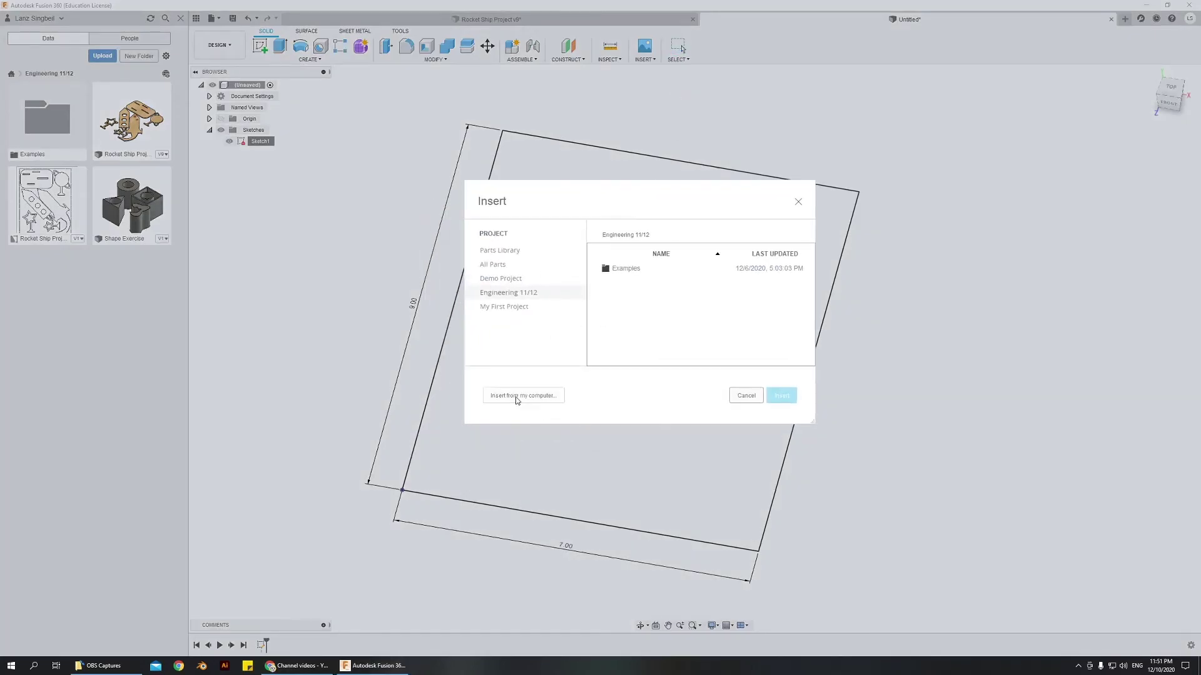
- Choose to insert from the computer and move the Photos viewer showing the Rocket Ship plan aside
left_click(535, 399)
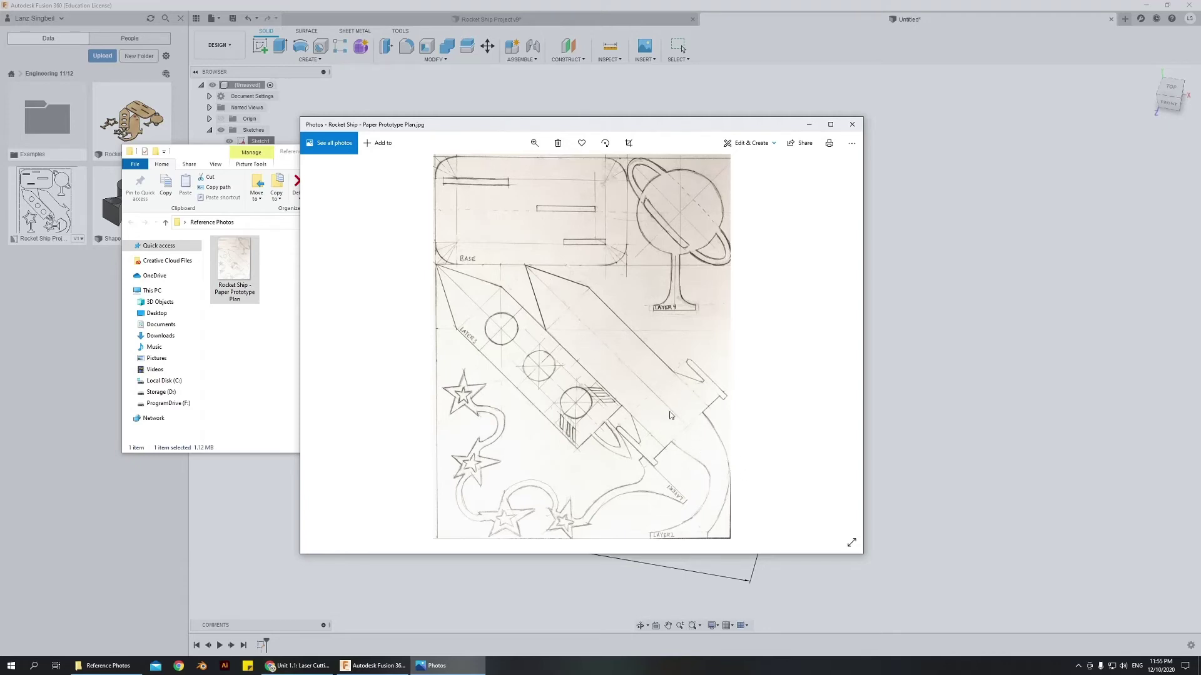
left_click_drag(496, 122, 567, 107)
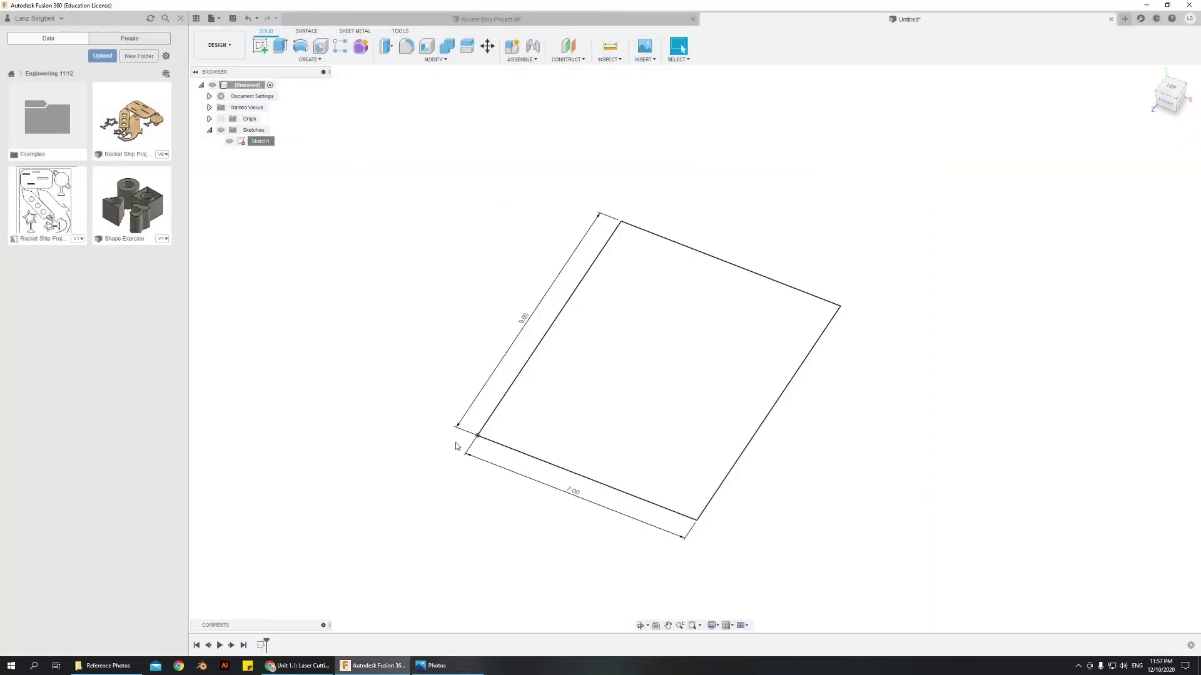
- Insert a canvas from Desktop > Reference Photos > Rocket Ship - Paper Prototype Plan
left_click(645, 50)
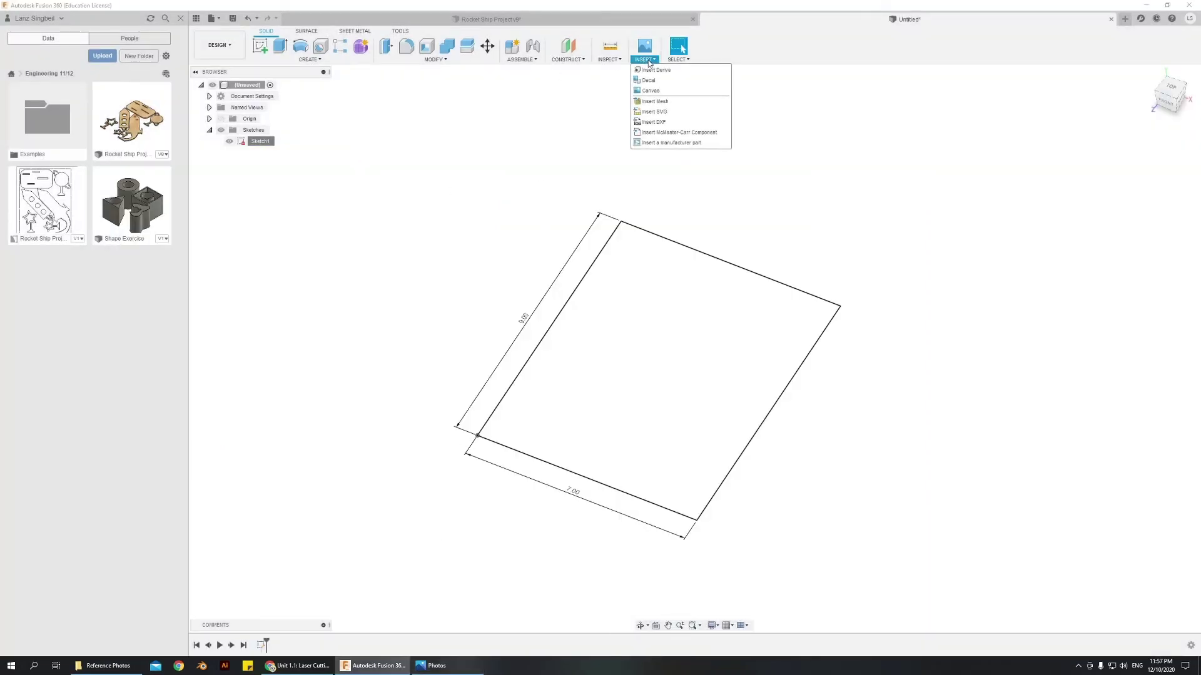
left_click(668, 97)
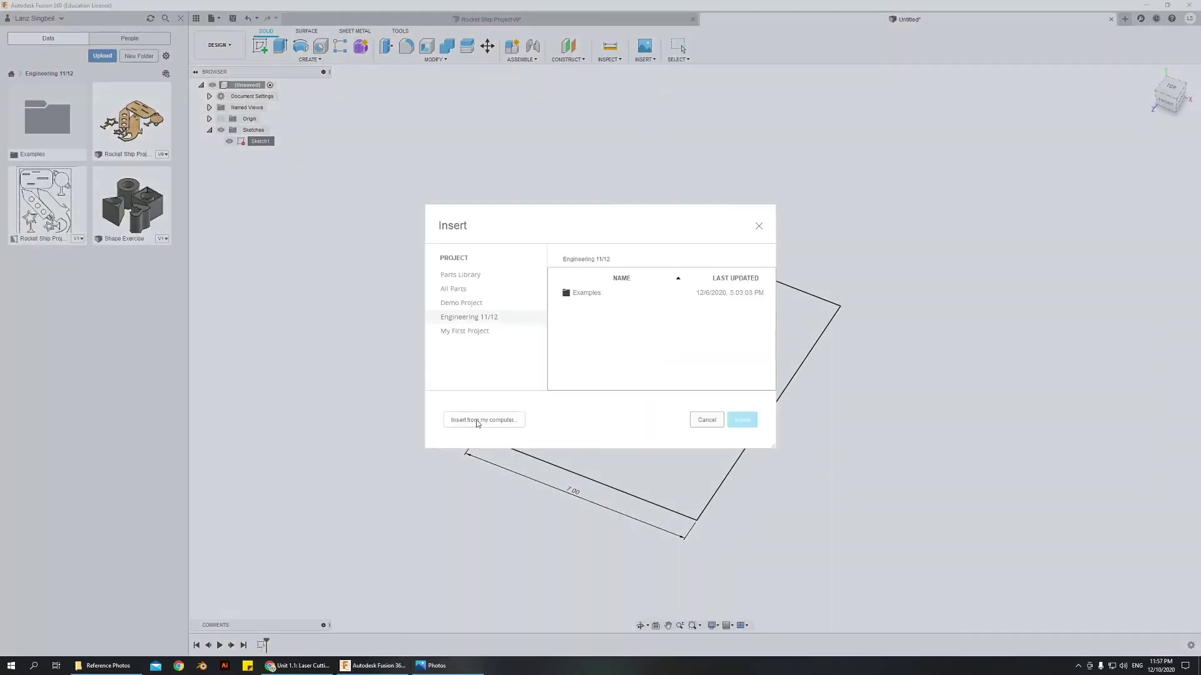
left_click(479, 422)
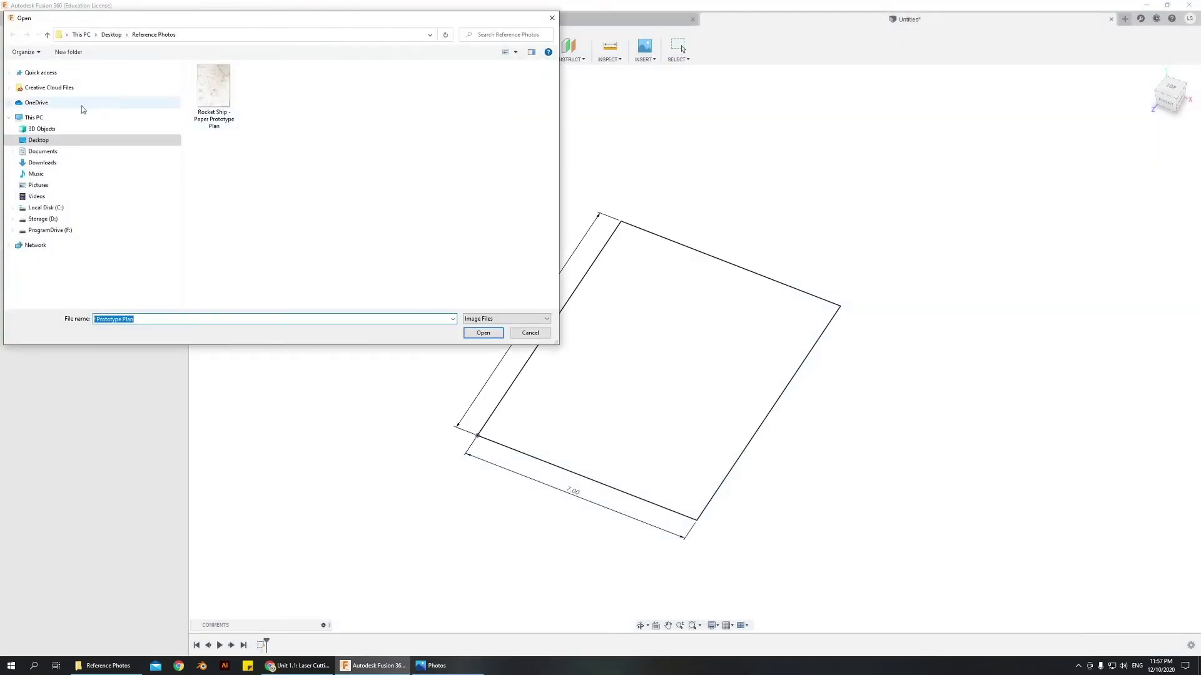
left_click(58, 141)
double_click(323, 86)
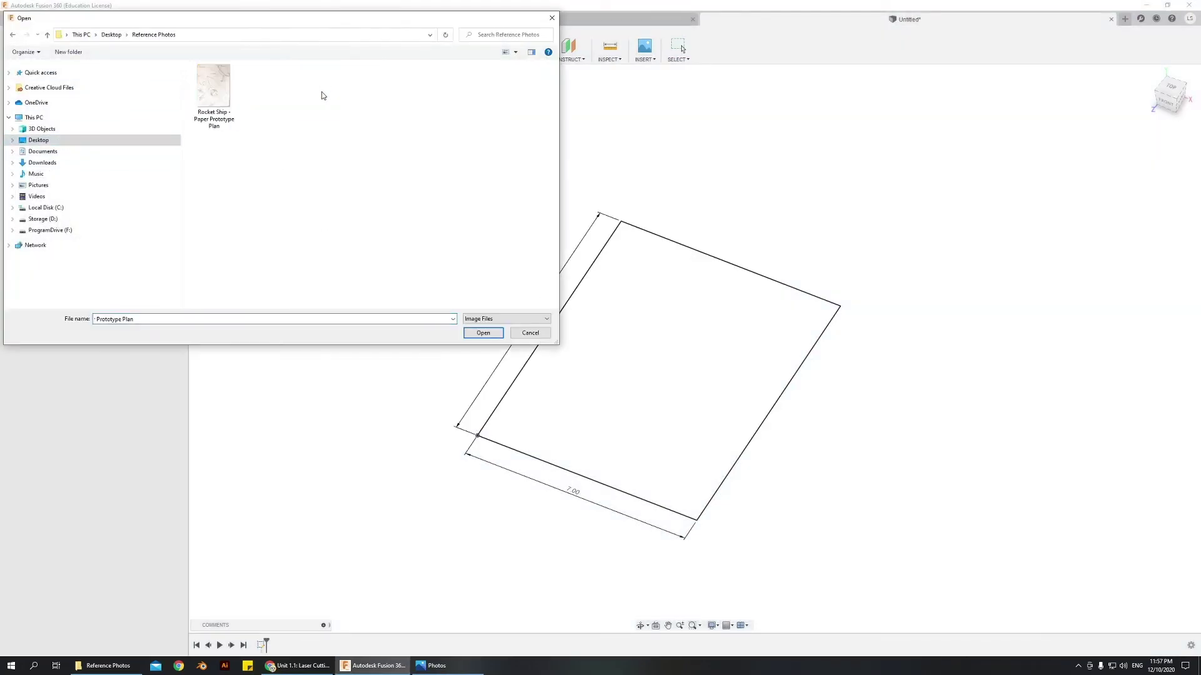
left_click(215, 88)
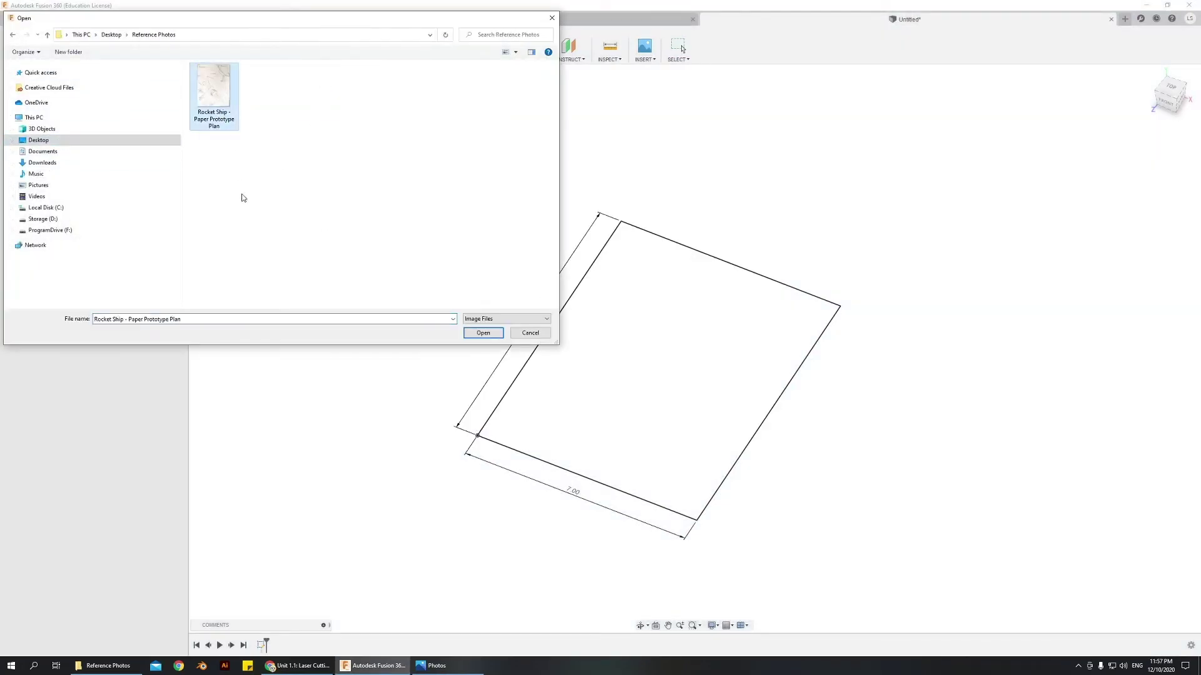
left_click(483, 333)
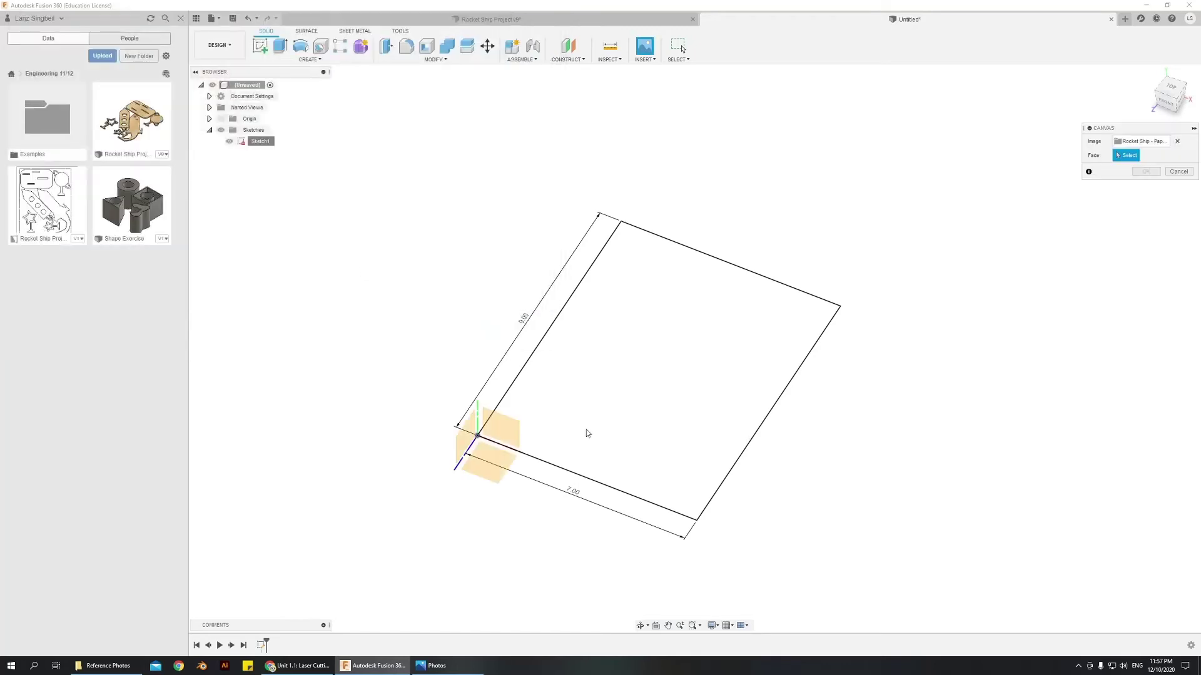
- Place the canvas on the ground-plane face at X 0, Y 3.5, rotated a quarter turn
left_click(500, 482)
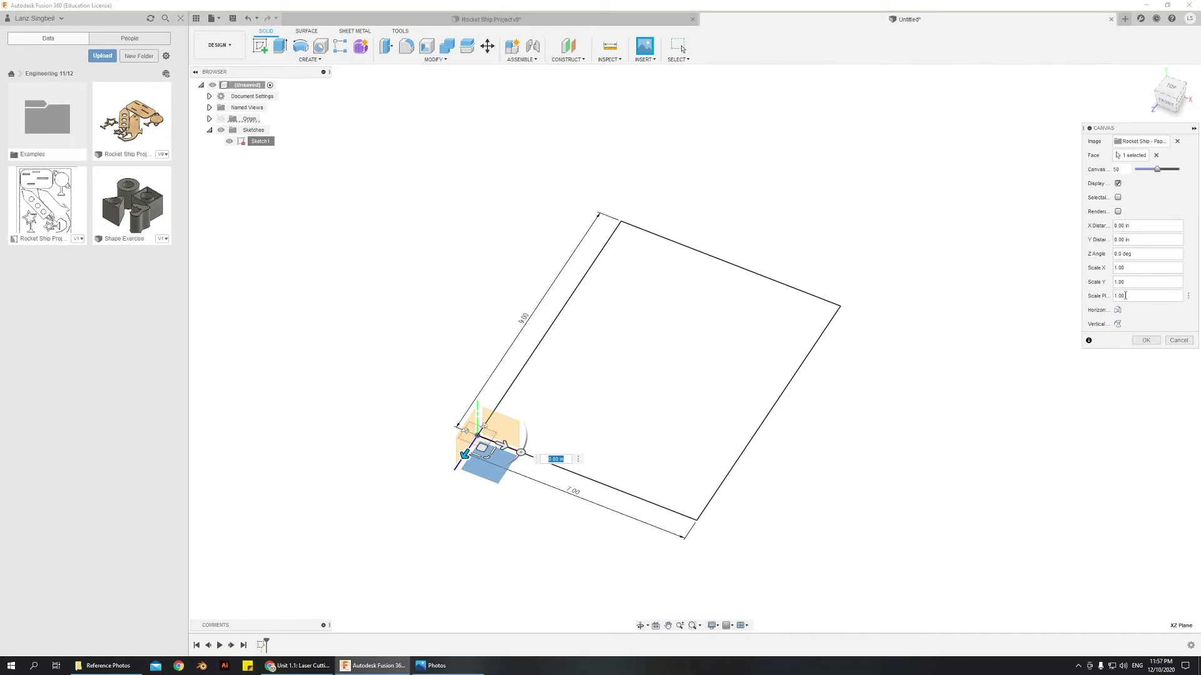
left_click_drag(464, 455, 596, 367)
type("0")
key("Tab")
type("3.5")
key("Tab")
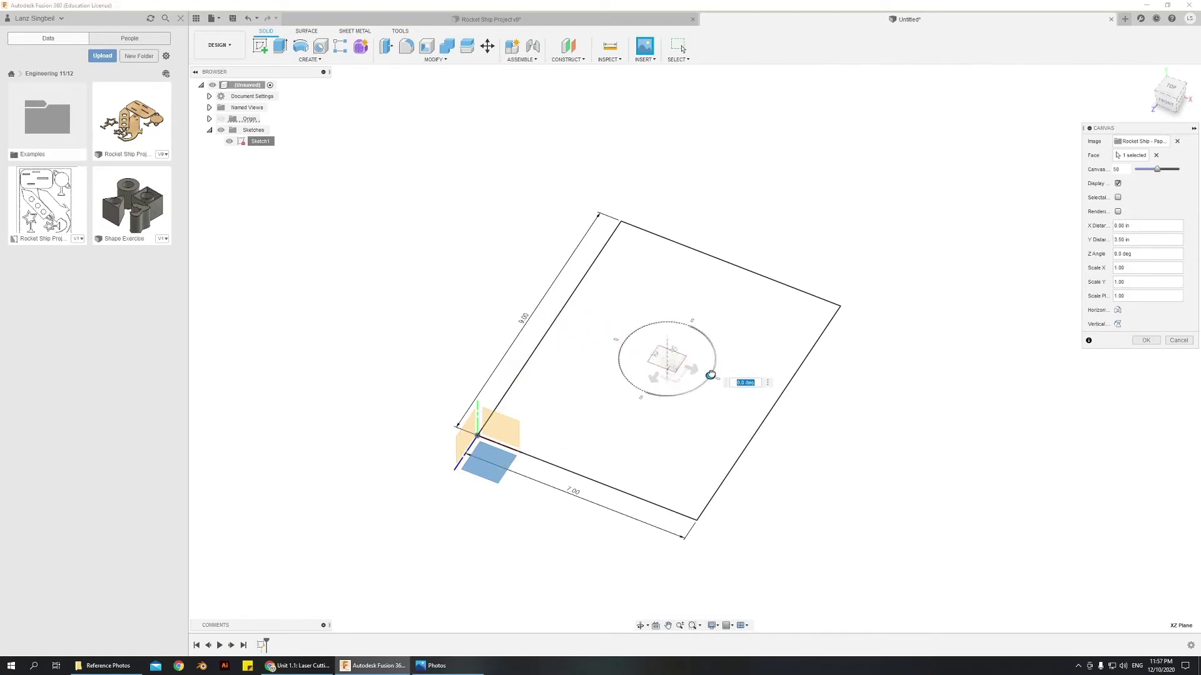
left_click_drag(713, 369, 664, 366)
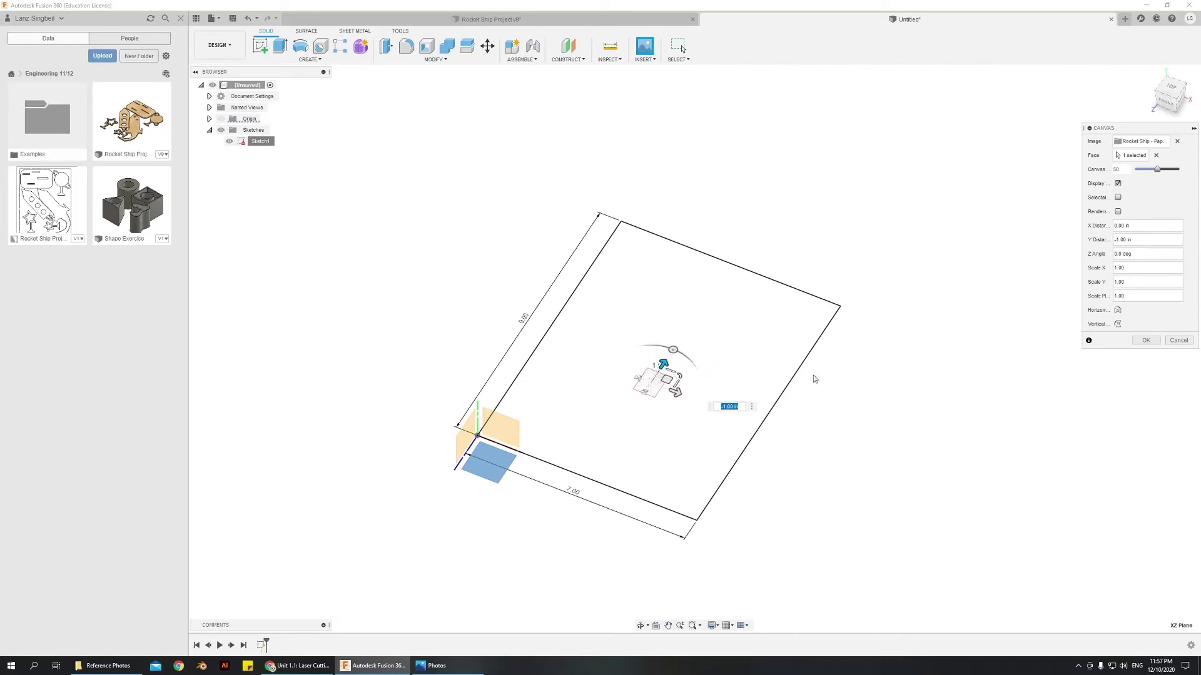
- Set the canvas Scale Plane to 10.25 so it covers the rectangle
left_click(1118, 295)
type("0")
key("Return")
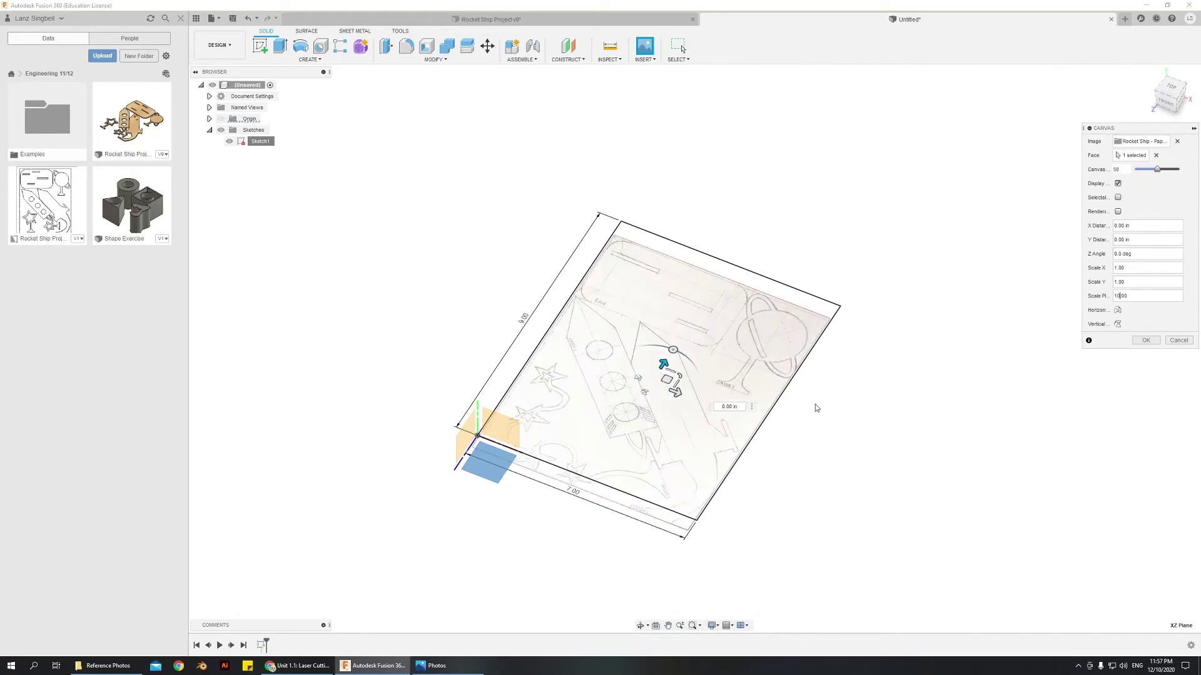
type("1")
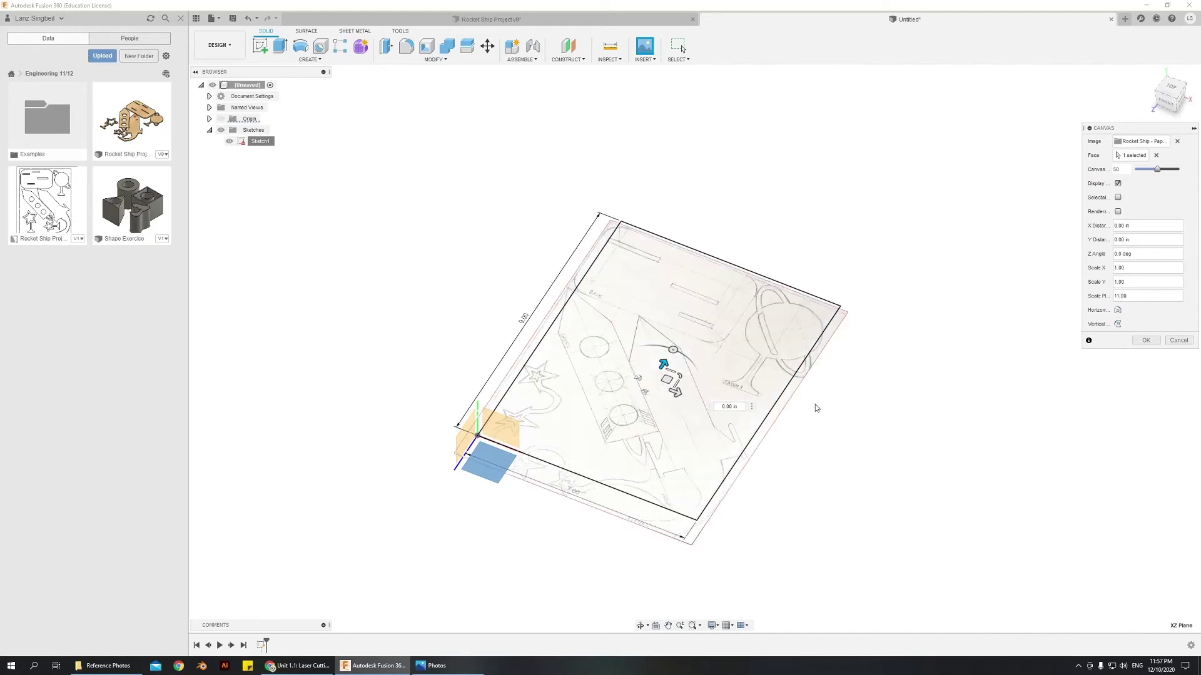
key("BackSpace")
type("0.25")
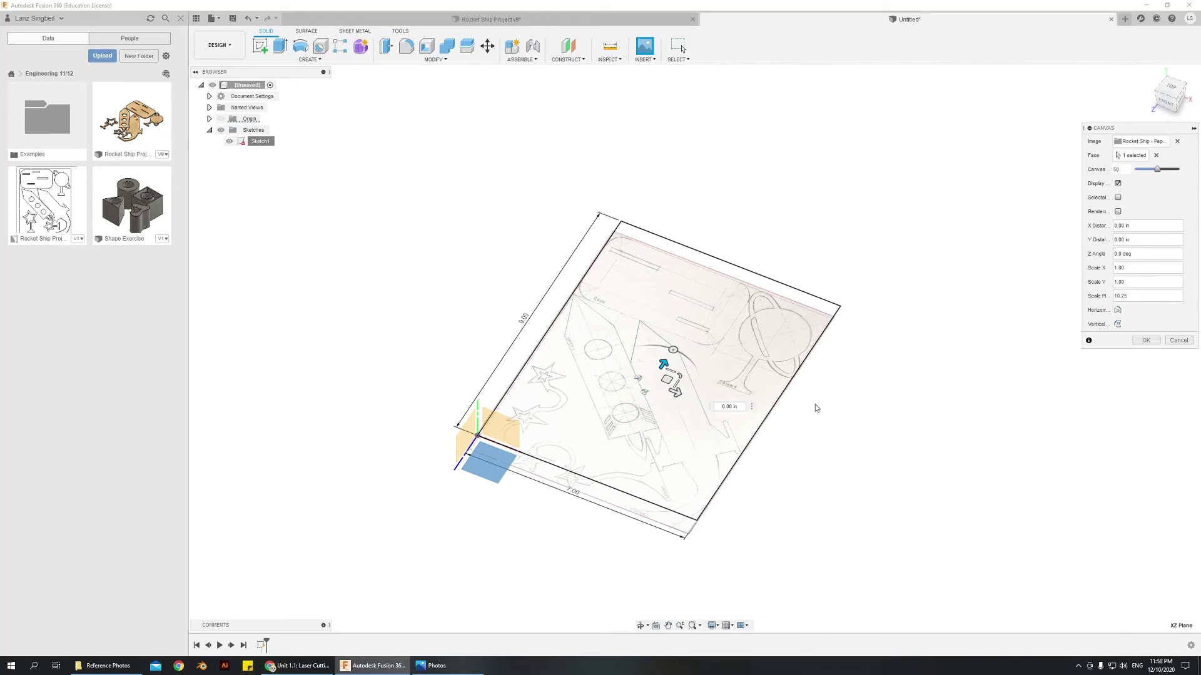
- Drag the drawing's Y offset between 0.40, 0.50 and 0.60 in, viewing from the top
scroll(662, 359, "up", 5)
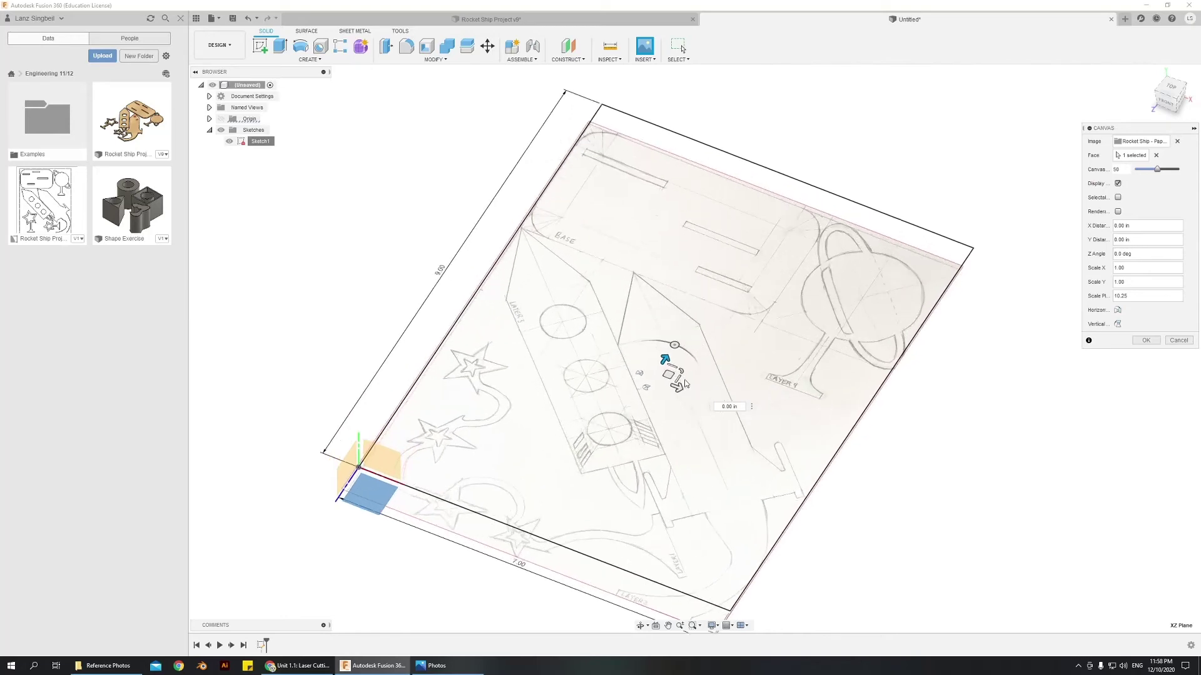
left_click_drag(662, 359, 684, 348)
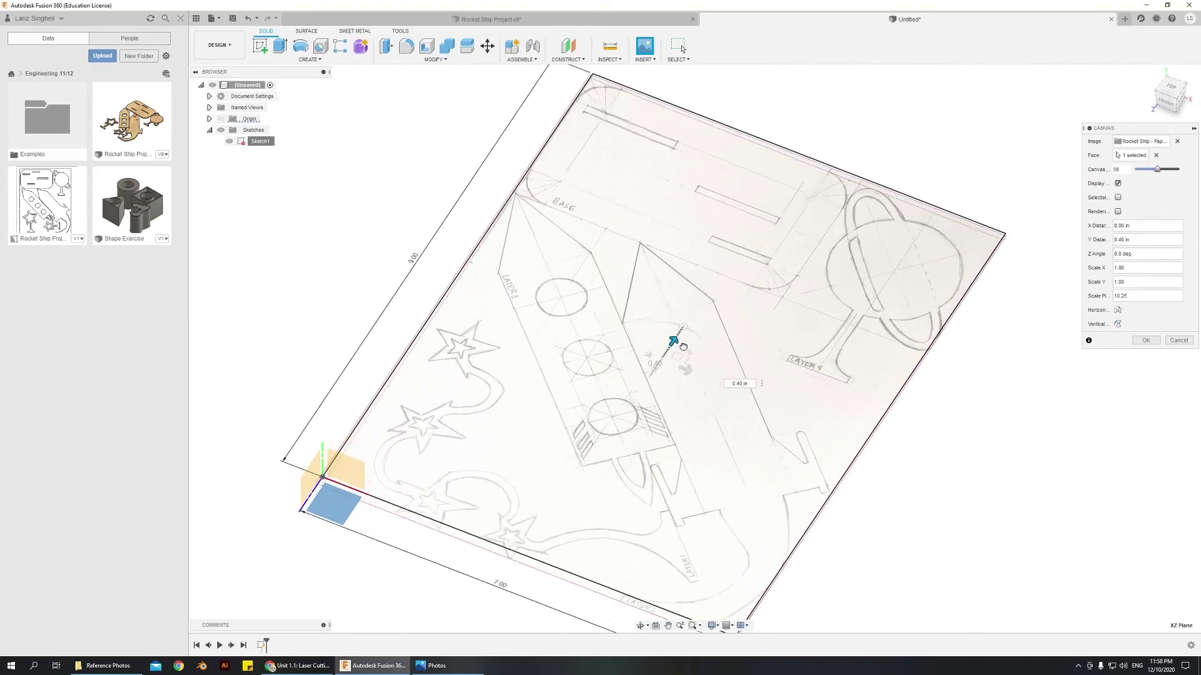
middle_click_drag(416, 418, 680, 442, "shift")
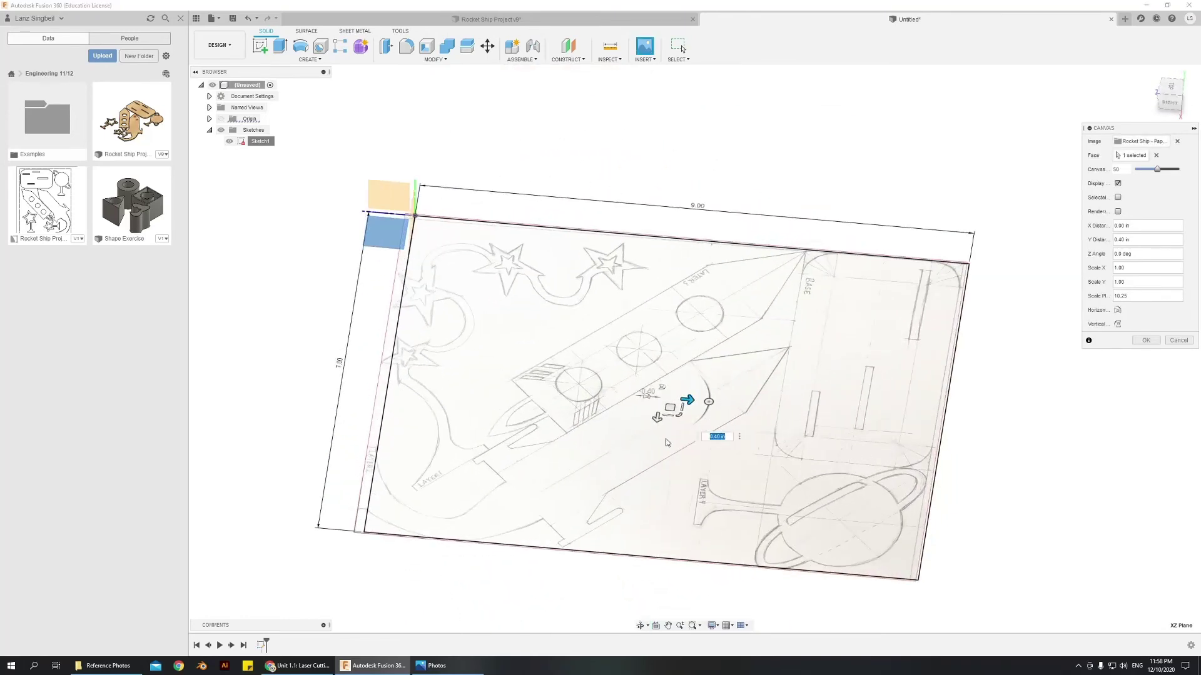
left_click_drag(686, 401, 702, 401)
middle_click_drag(702, 401, 455, 459, "shift")
left_click_drag(697, 359, 693, 362)
middle_click_drag(693, 363, 540, 130, "shift")
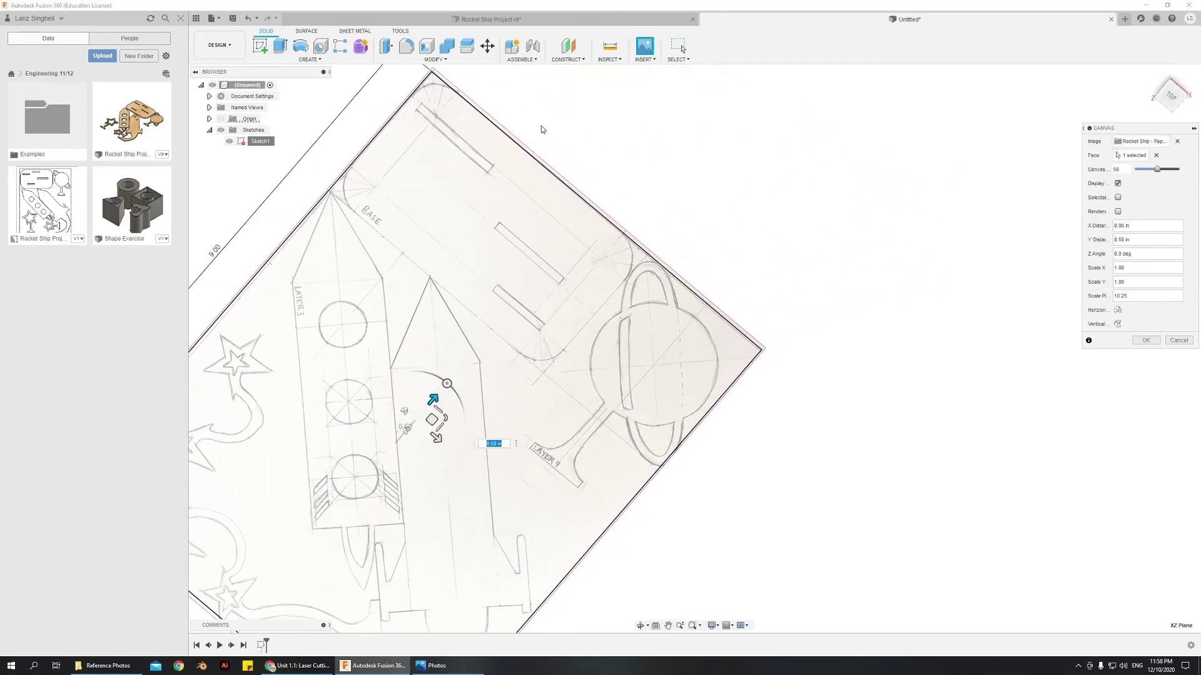
- Zoom and orbit around the drawing to check its position against the boundary
scroll(539, 129, "down", 3)
scroll(584, 168, "up", 10)
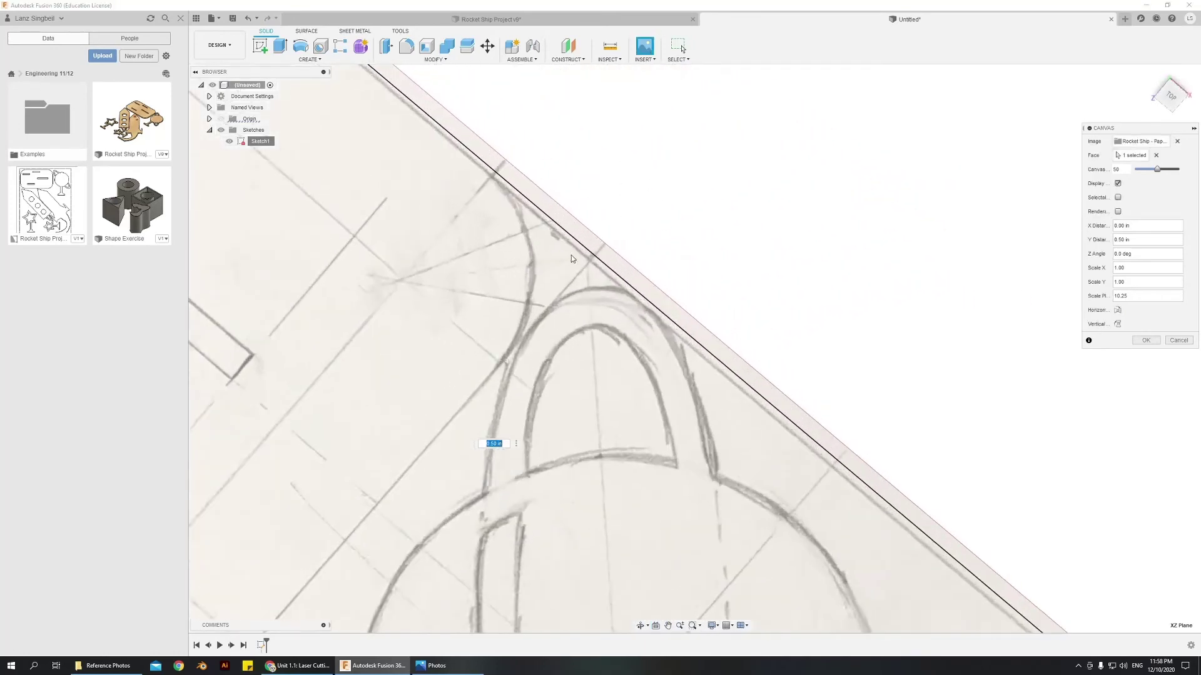
scroll(572, 260, "down", 3)
scroll(826, 504, "down", 1)
scroll(569, 411, "up", 1)
mouse_move(568, 411)
middle_mouse_down("shift")
mouse_move(670, 392)
mouse_move(571, 350)
middle_mouse_up("shift")
scroll(796, 311, "up", 2)
scroll(552, 244, "up", 2)
scroll(538, 300, "up", 2)
scroll(538, 300, "up", 2)
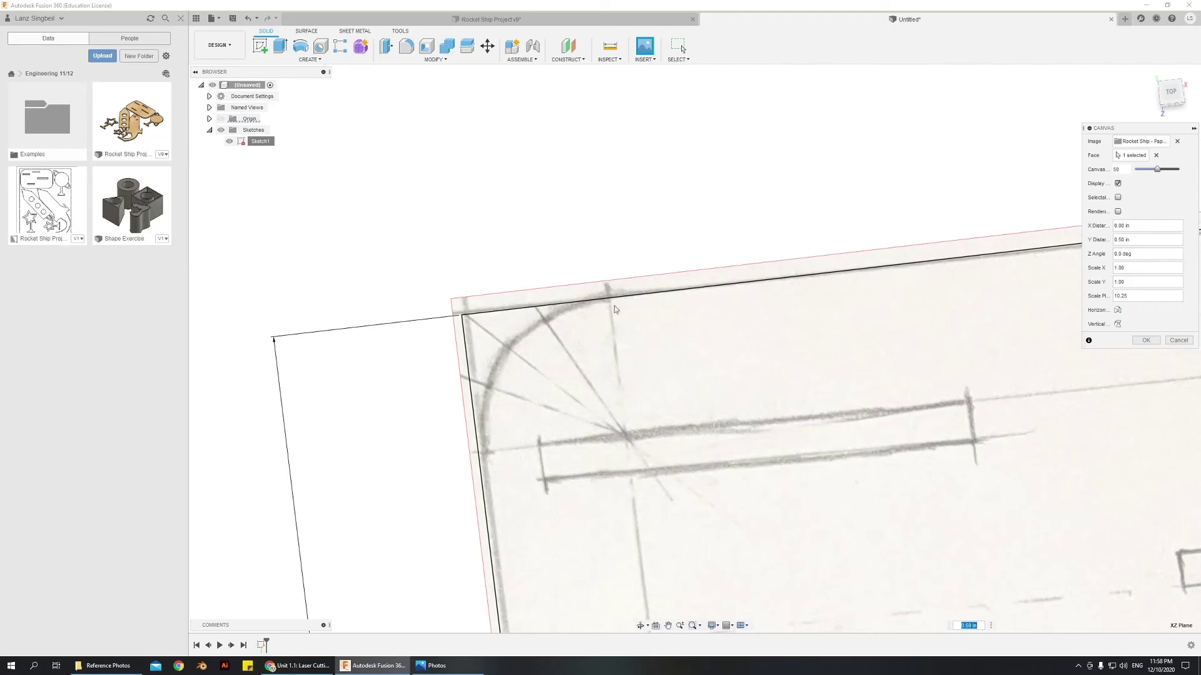
scroll(650, 469, "down", 3)
mouse_move(651, 468)
middle_mouse_down("shift")
mouse_move(813, 479)
mouse_move(550, 298)
mouse_move(575, 322)
mouse_move(535, 402)
middle_mouse_up("shift")
scroll(535, 402, "up", 5)
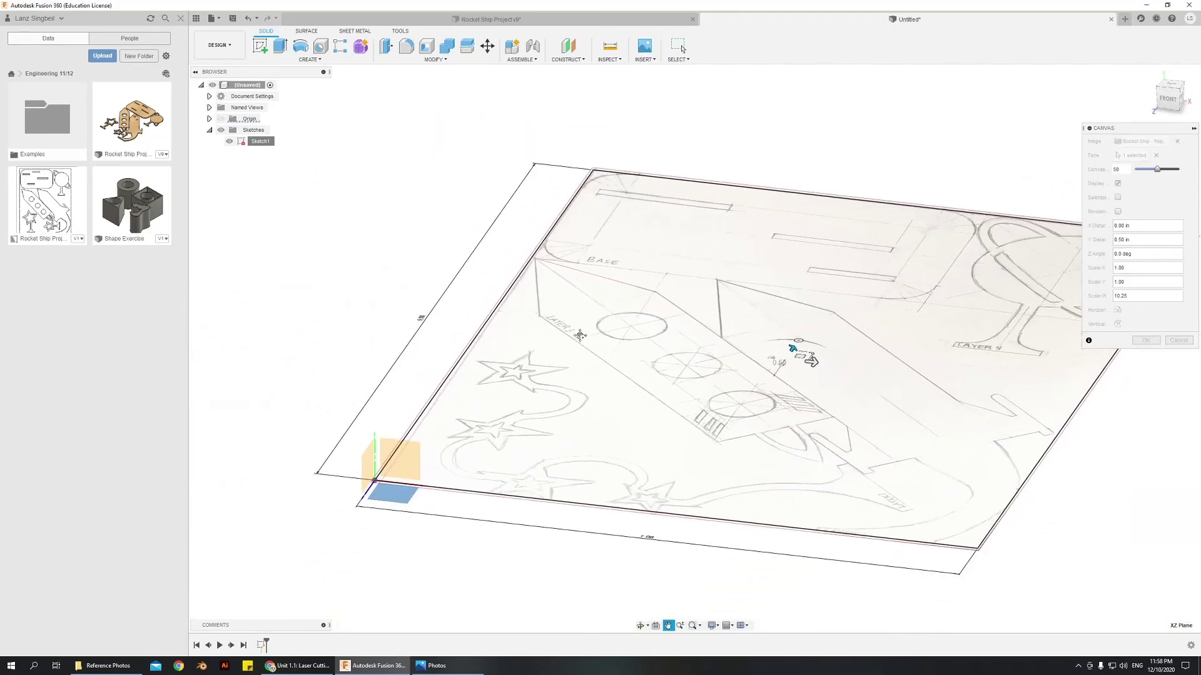
mouse_move(576, 302)
middle_mouse_down()
mouse_move(563, 312)
mouse_move(593, 280)
middle_mouse_up()
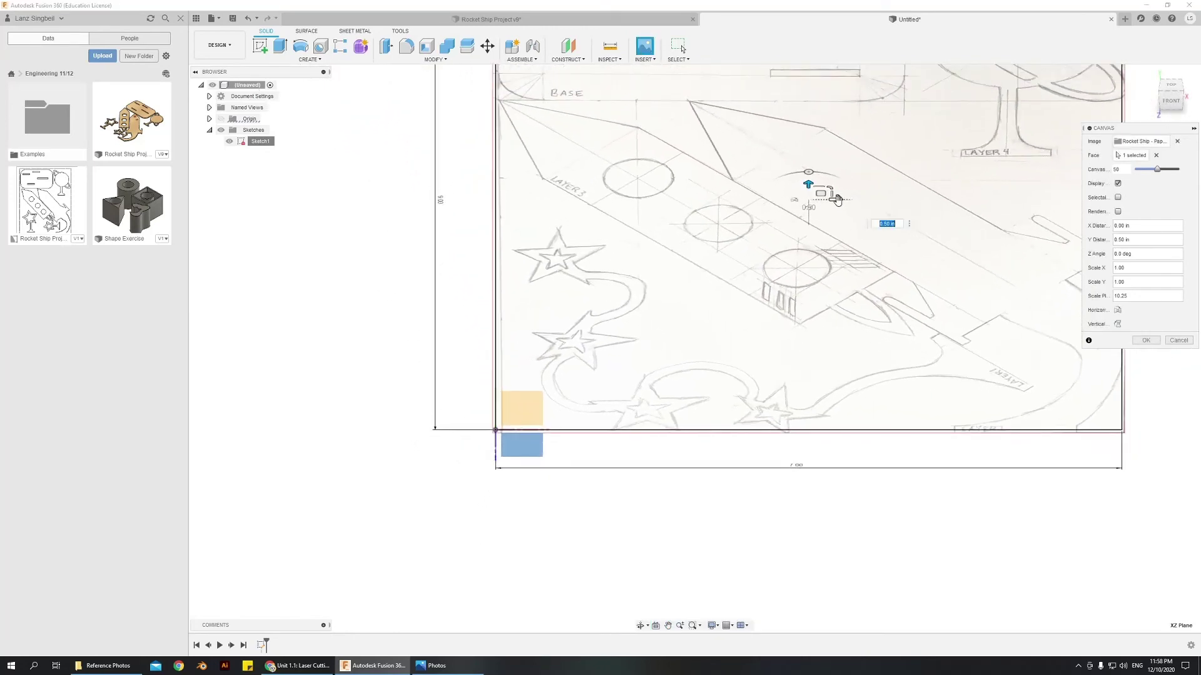
- Set the canvas Y Distance to 0.00 in and X Distance to -0.05 in
type("0")
key("Return")
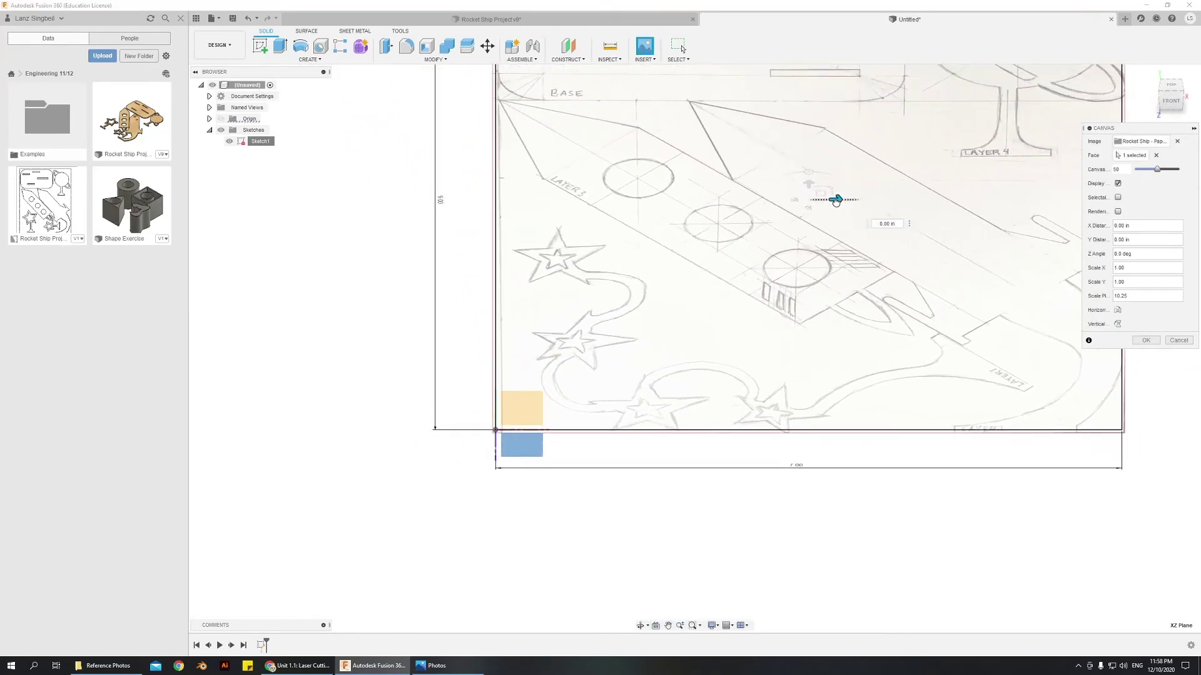
left_click_drag(836, 202, 833, 202)
type("5")
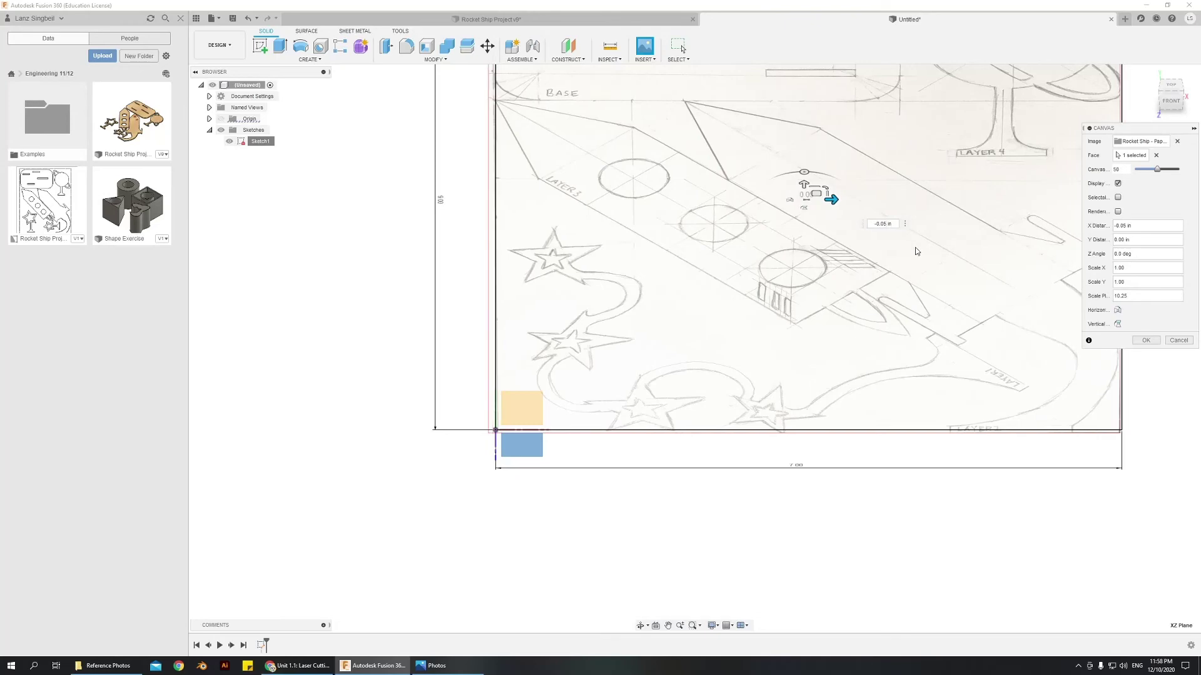
scroll(916, 251, "down", 5)
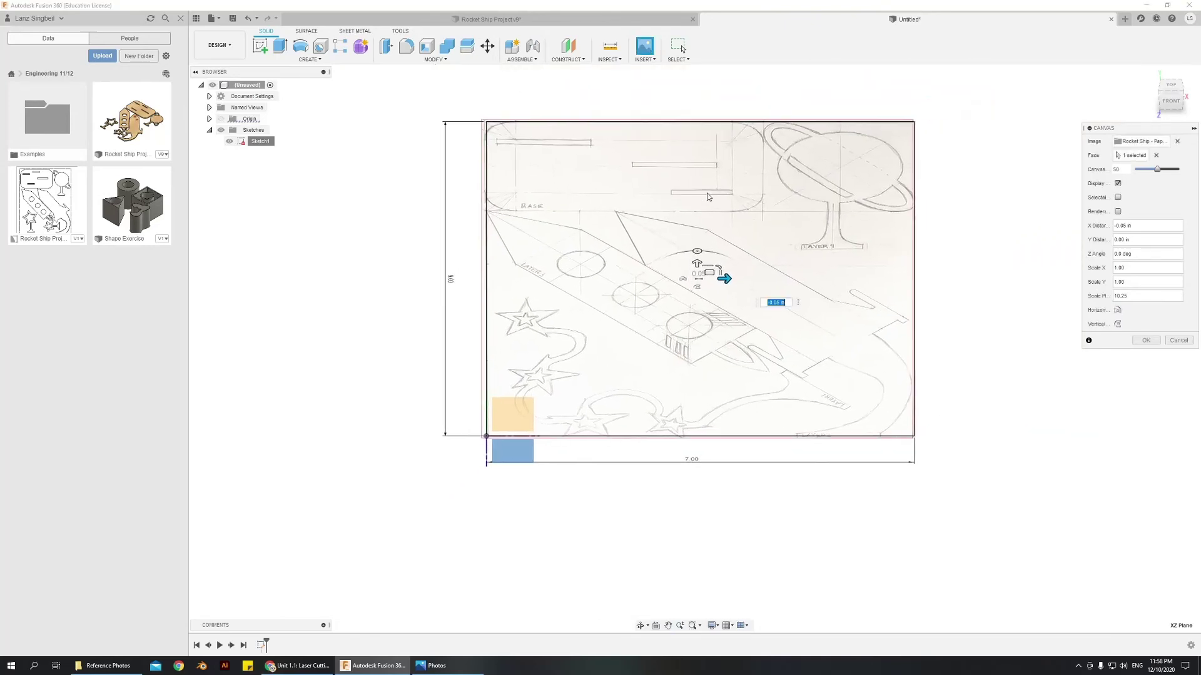
scroll(506, 152, "down", 2)
scroll(515, 191, "up", 4)
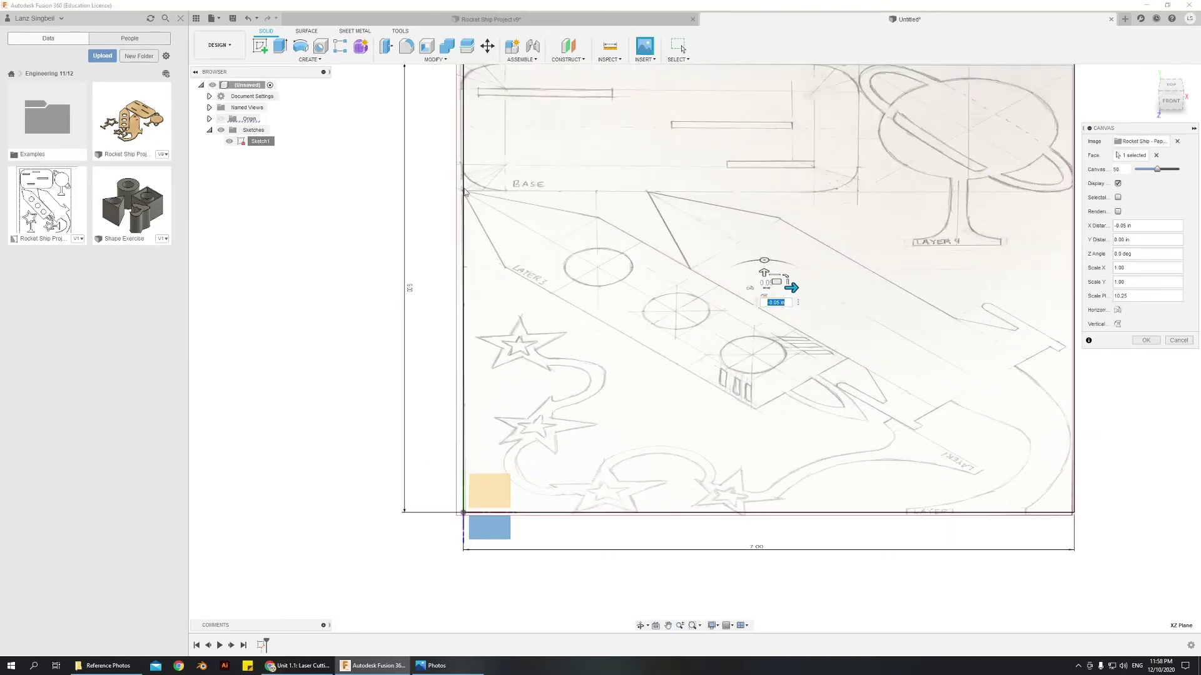
scroll(644, 165, "up", 2)
scroll(802, 188, "down", 2)
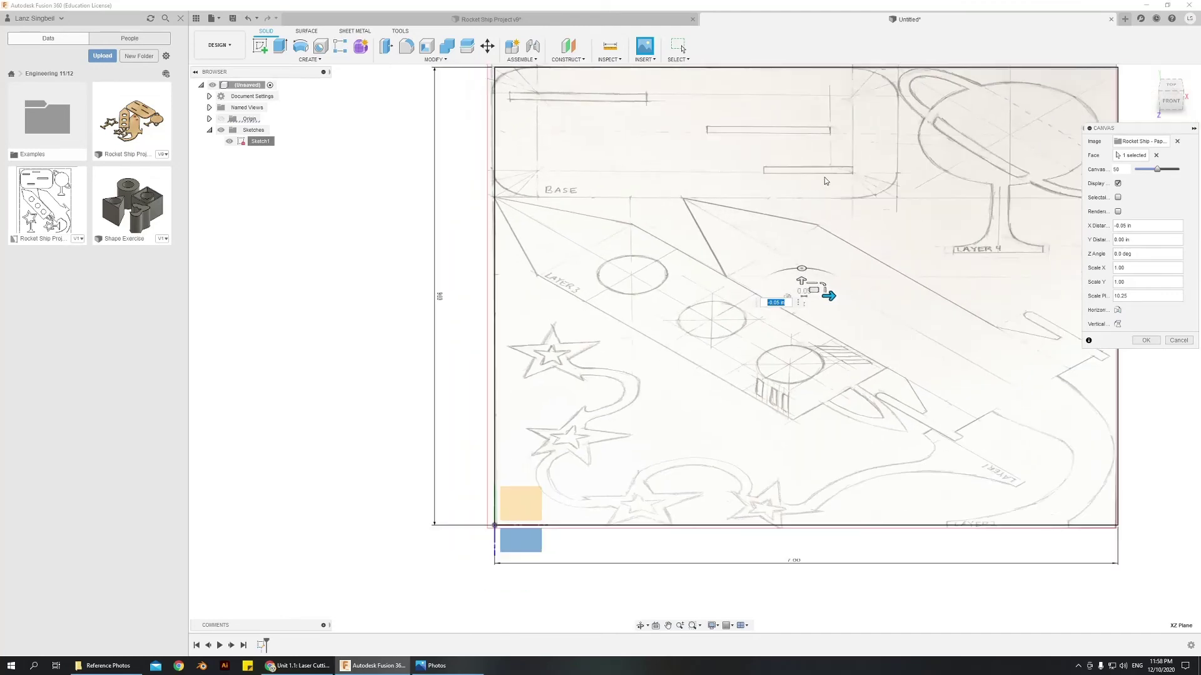
- Try Z Angle values of -1.0, 1.0, 0.0 and 0.5 deg, settling on -0.5 deg
middle_click_drag(824, 177, 663, 192)
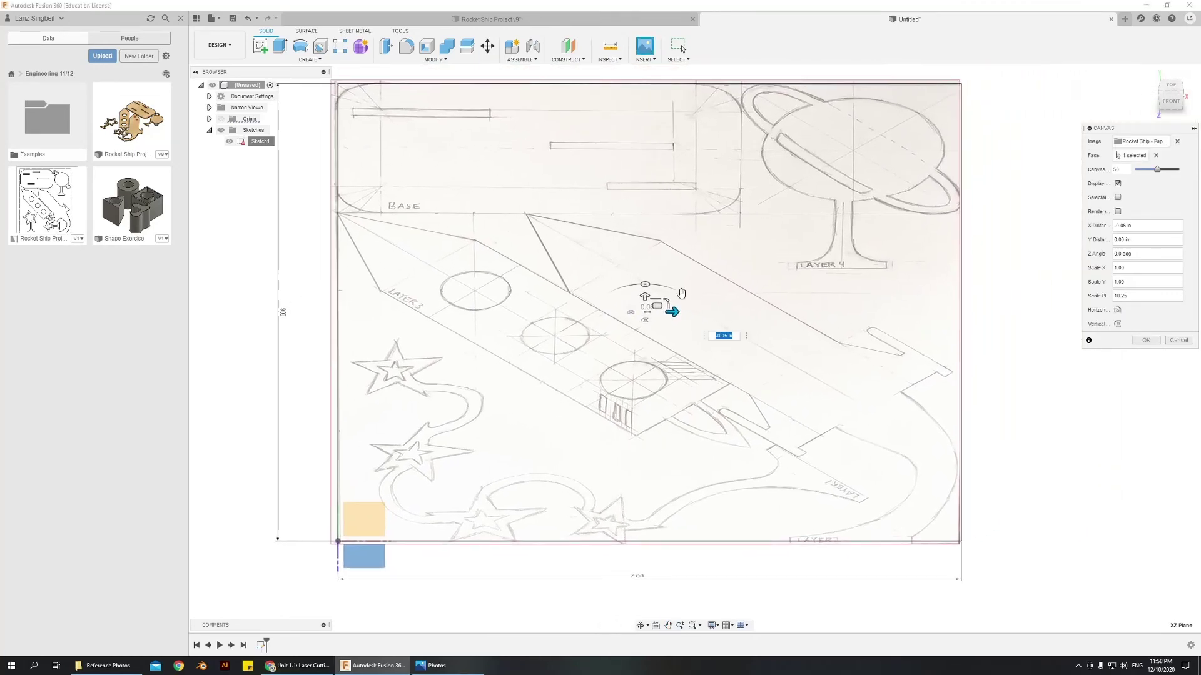
left_click_drag(642, 284, 649, 284)
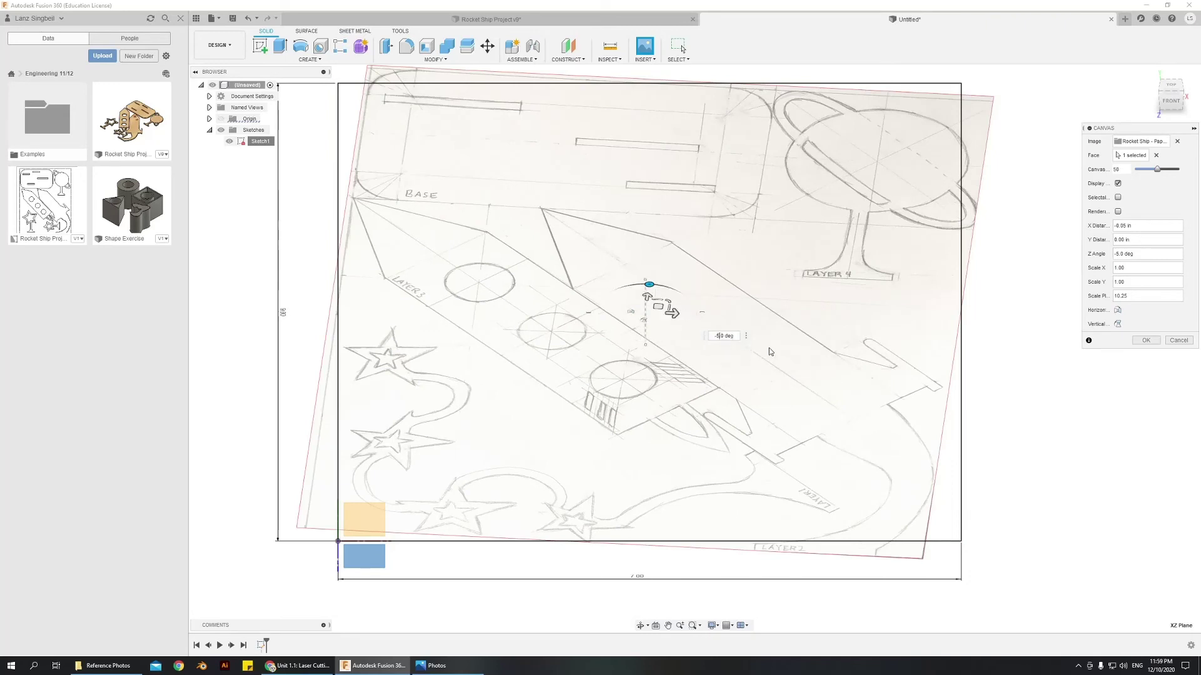
key("Return")
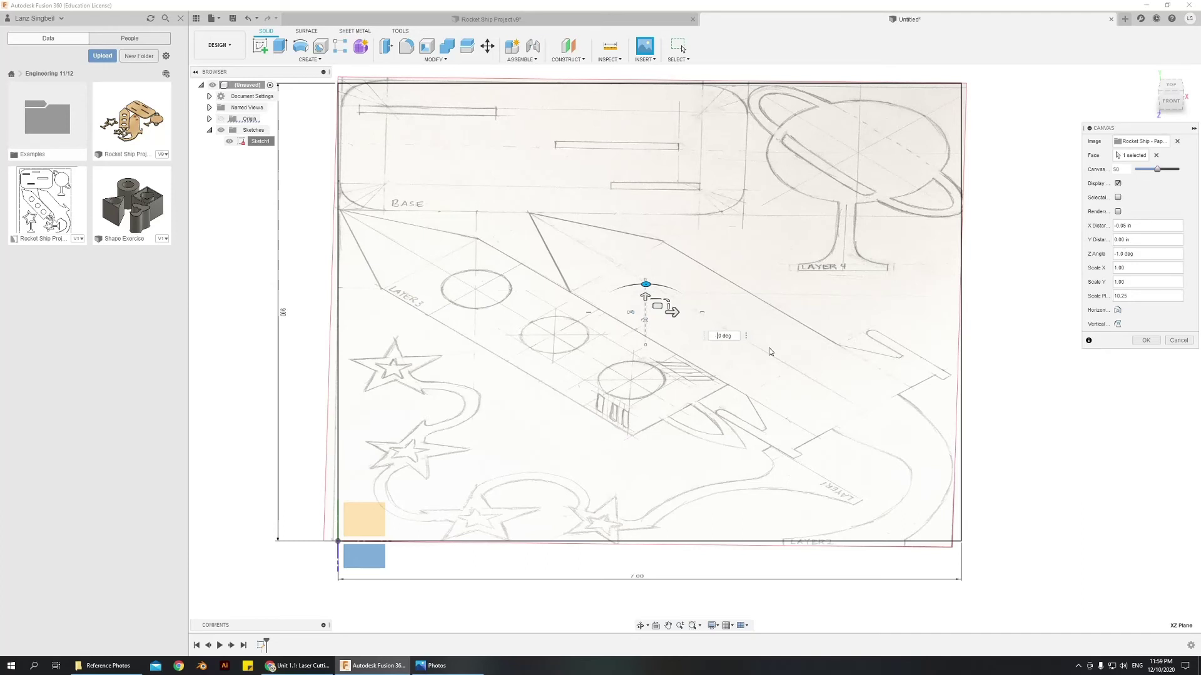
key("Return")
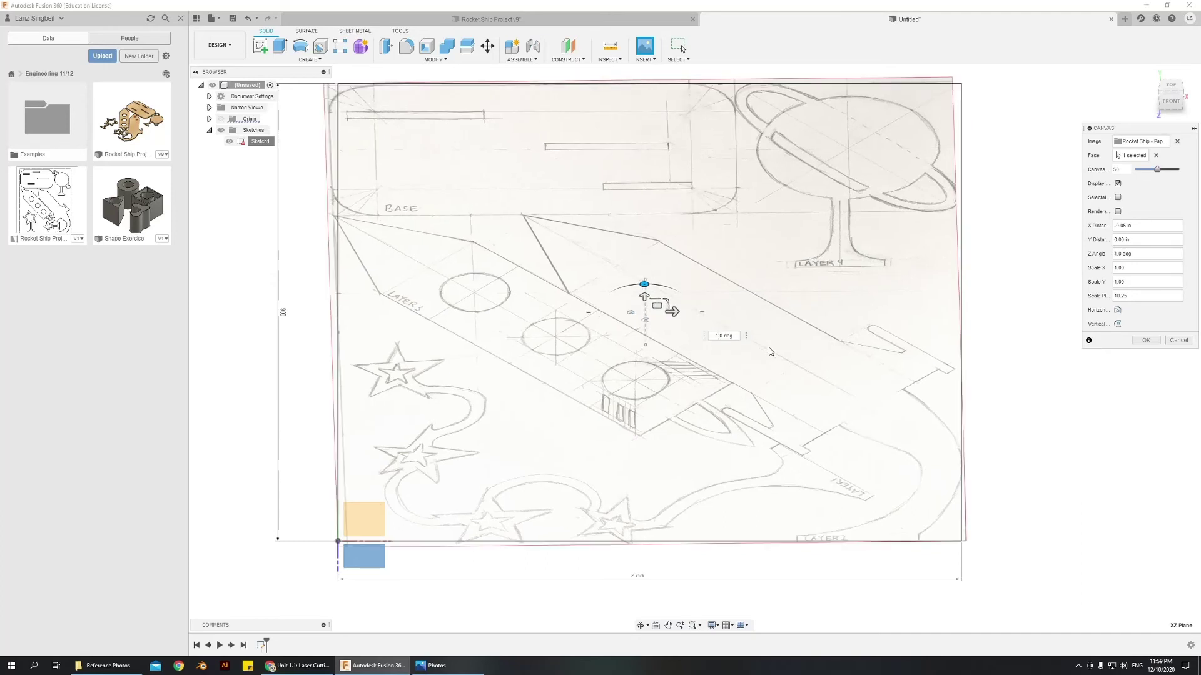
type("0.")
key("Return")
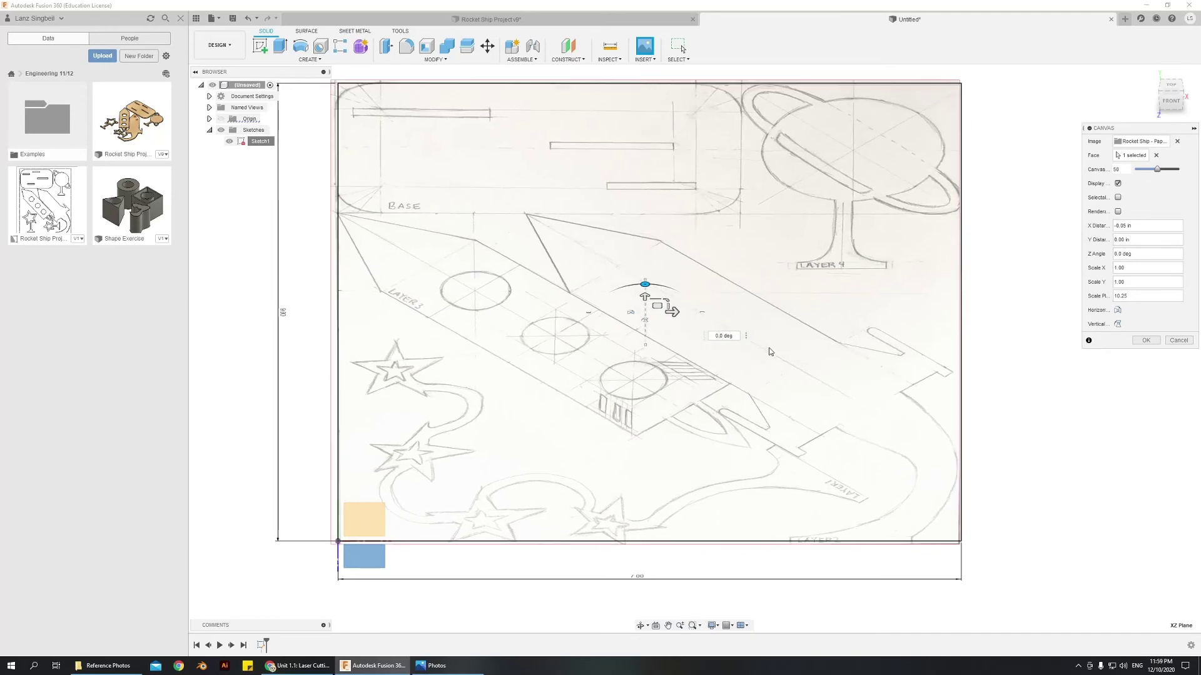
type("0.5")
key("Return")
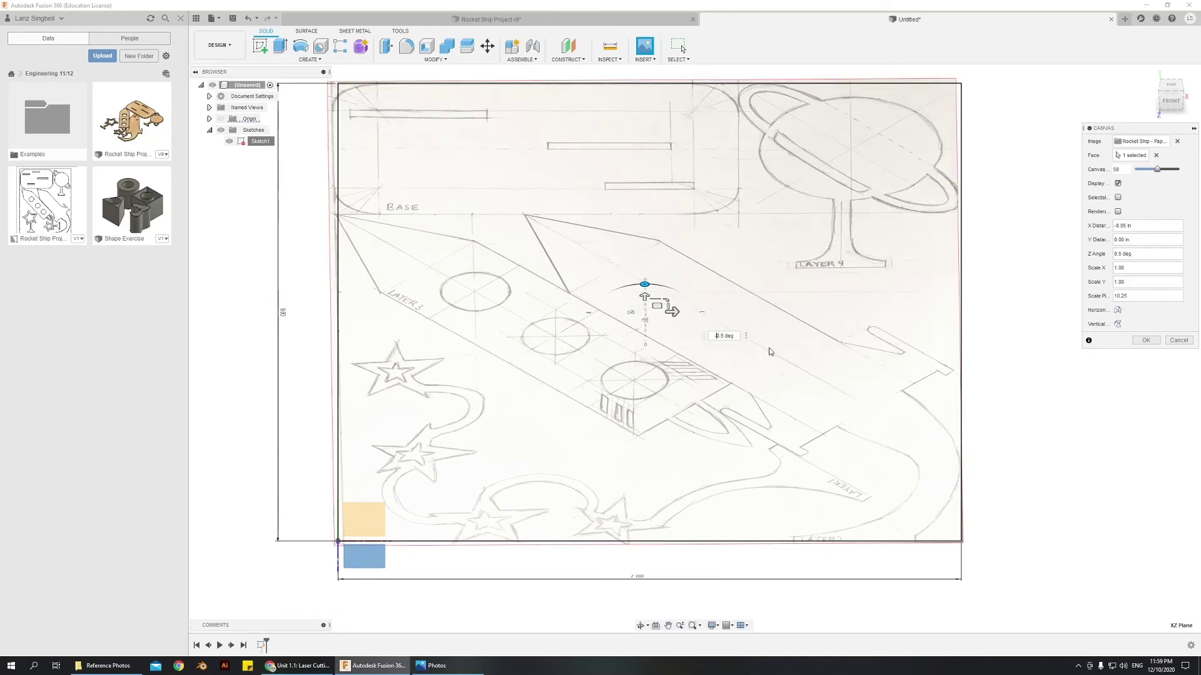
type("-")
key("Return")
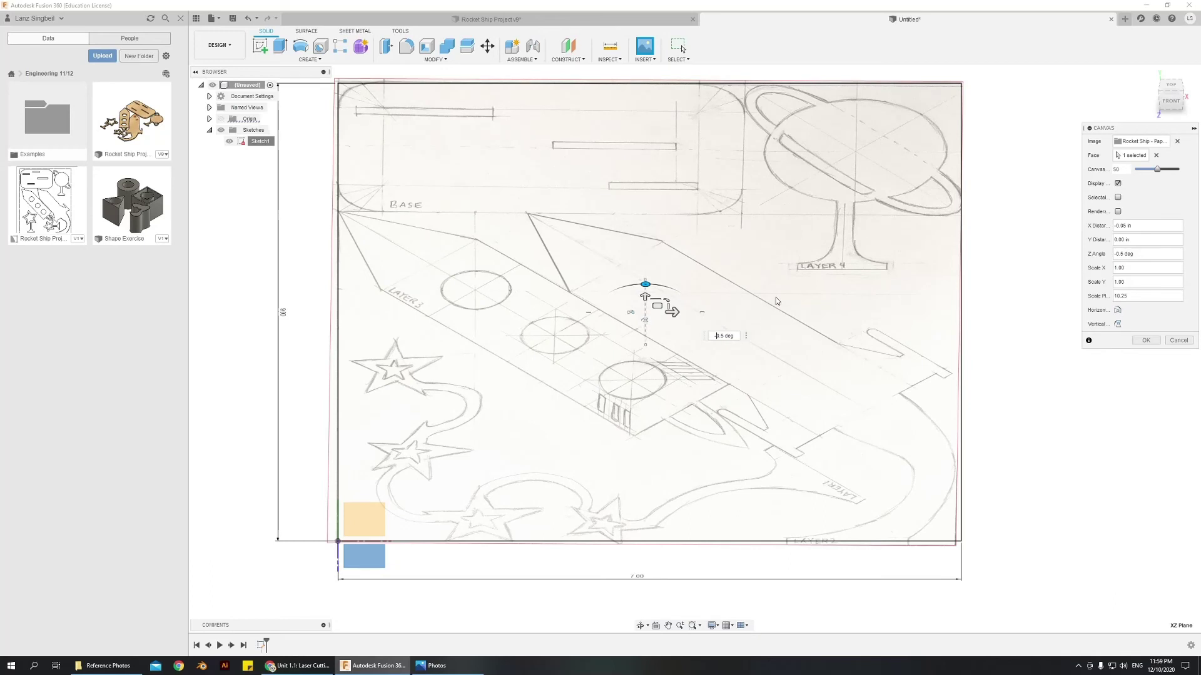
- Check the drawing's alignment from above and confirm the canvas placement
mouse_move(776, 301)
middle_mouse_down("shift")
mouse_move(713, 302)
mouse_move(719, 294)
mouse_move(722, 323)
middle_mouse_up("shift")
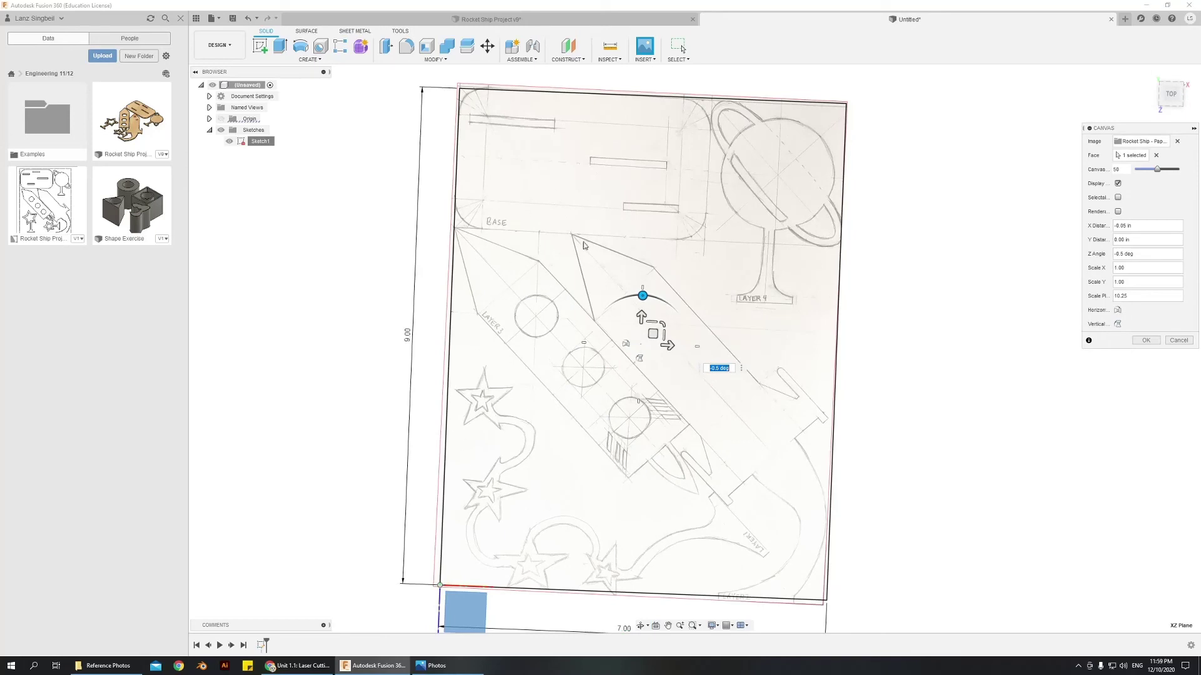
middle_click_drag(665, 282, 701, 221, "shift")
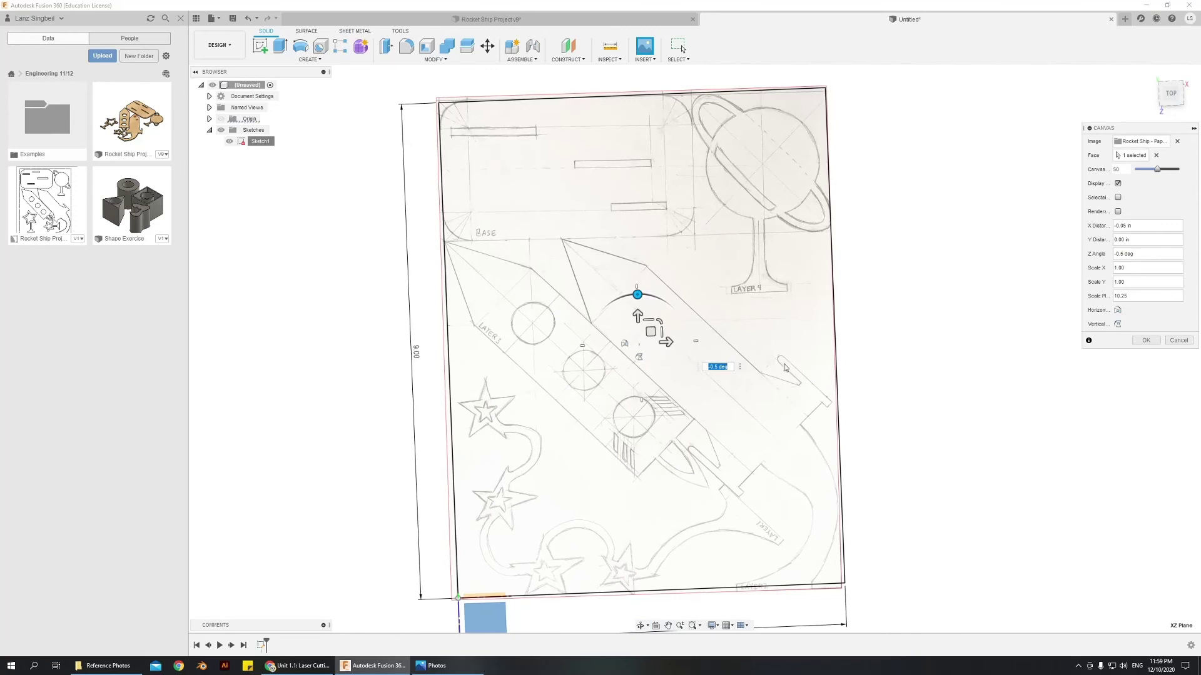
left_click(1151, 341)
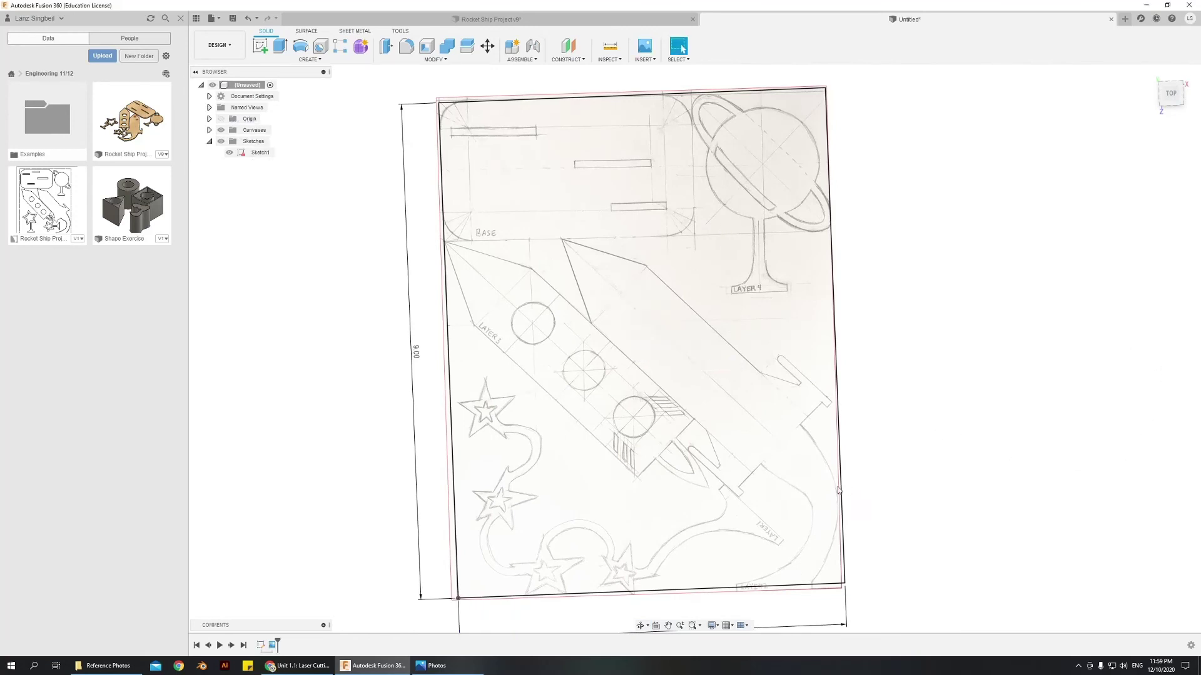
- Orbit, zoom and pan to center the placed rocket-ship sheet inside the 7×9 boundary
middle_click_drag(828, 494, 875, 375, "shift")
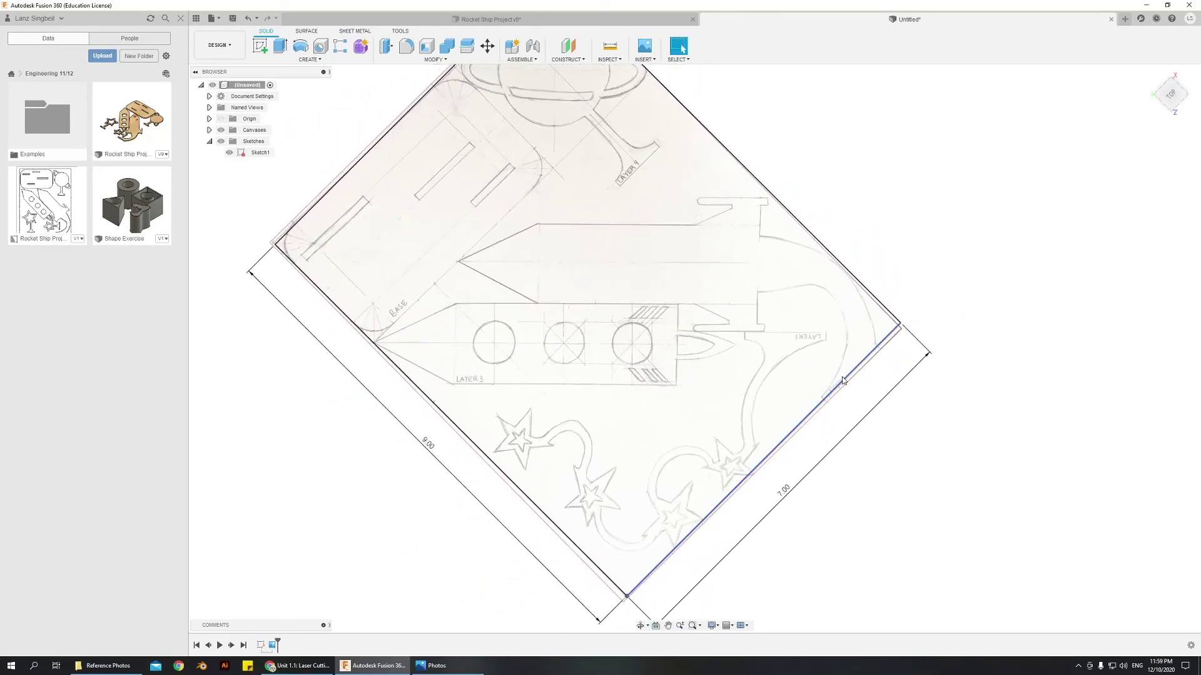
scroll(785, 508, "down", 3)
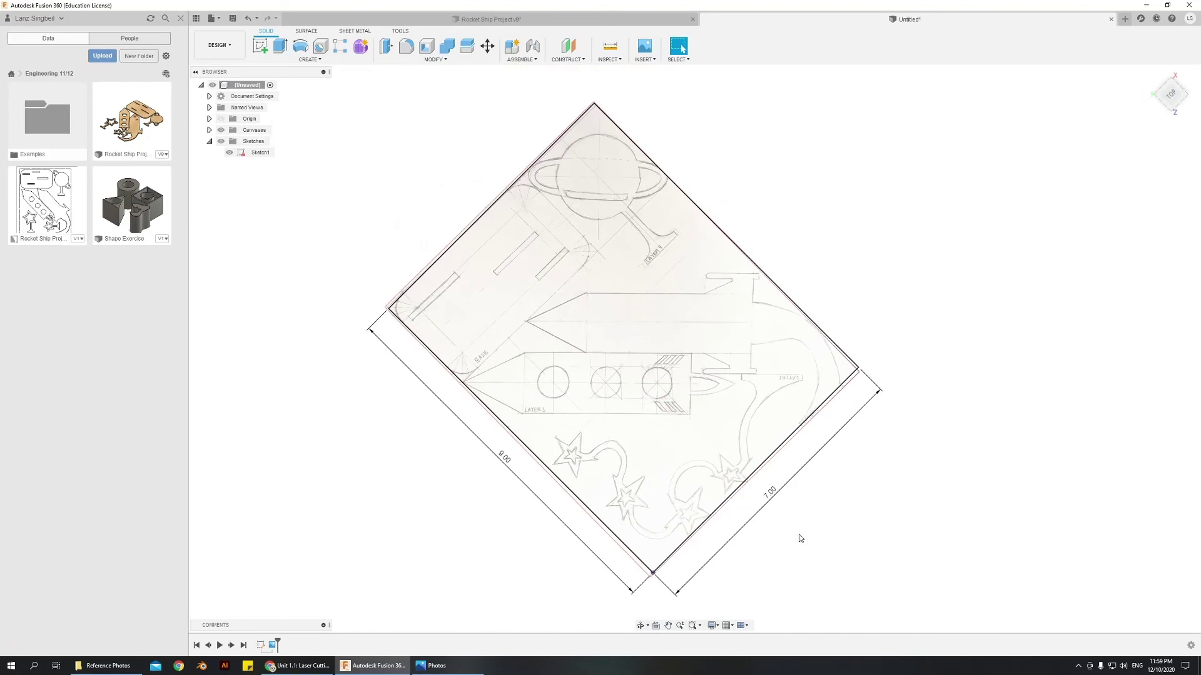
mouse_move(798, 538)
middle_mouse_down()
mouse_move(800, 519)
mouse_move(778, 518)
mouse_move(788, 440)
mouse_move(723, 469)
mouse_move(621, 456)
middle_mouse_up()
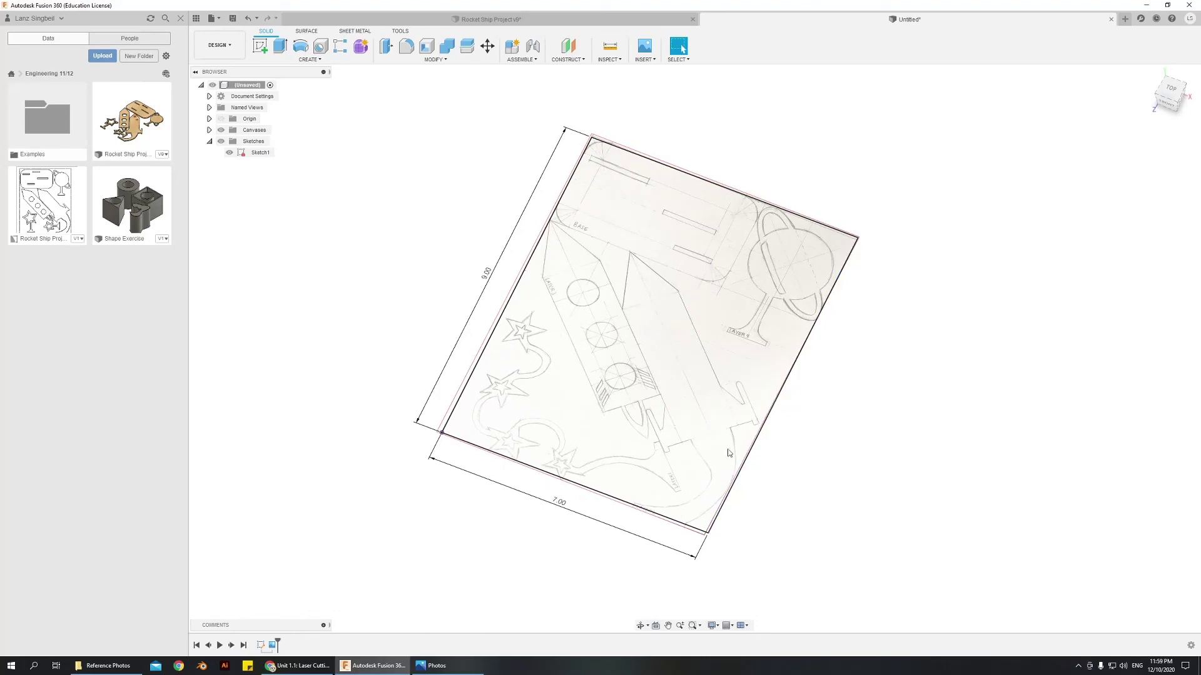
scroll(644, 263, "up", 2)
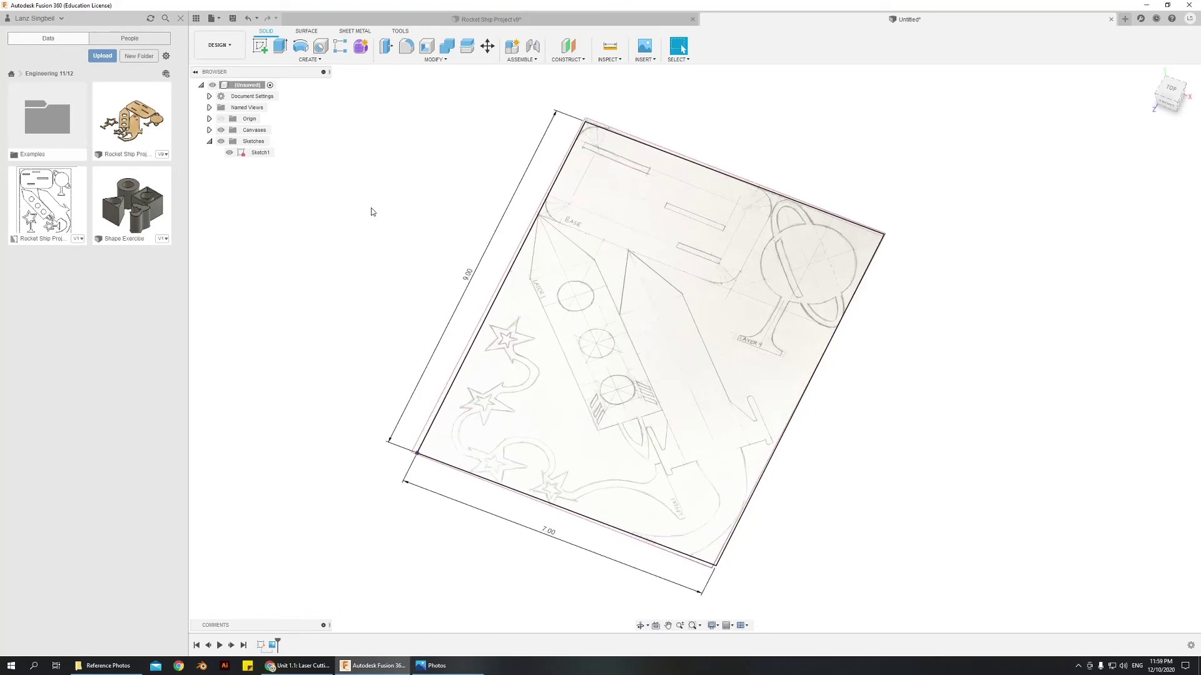
- Edit the rocket ship canvas to set Canvas Opacity to 20, then inspect the faded drawing
left_click(209, 130)
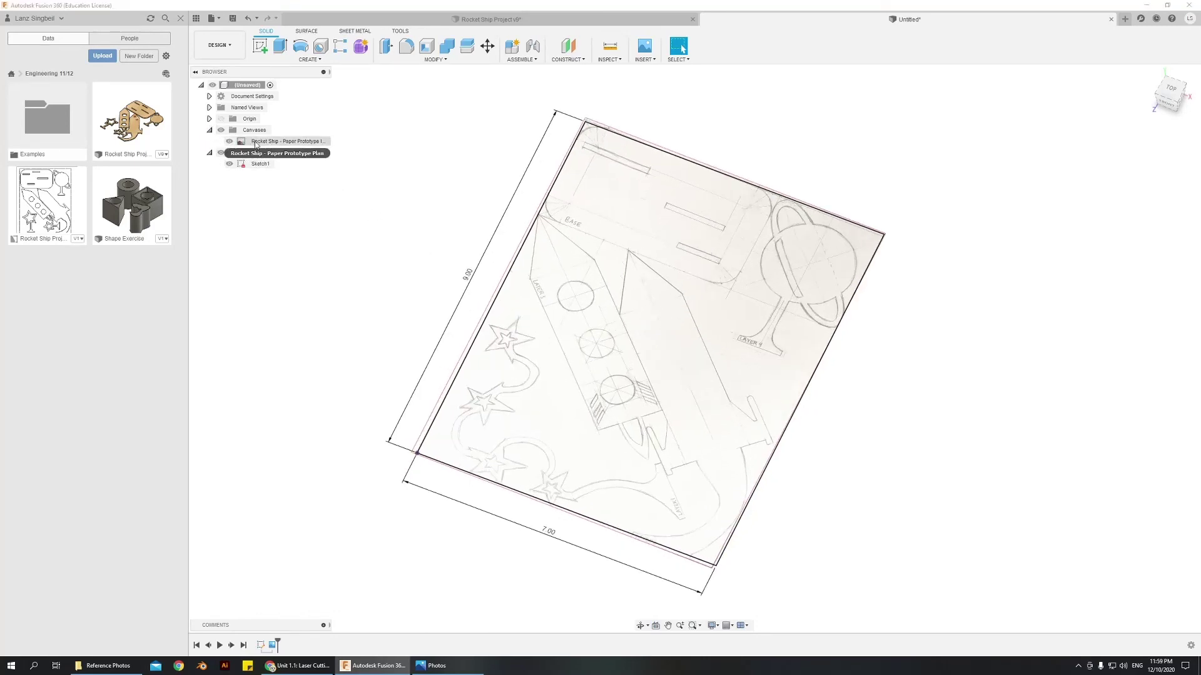
left_click(256, 143)
right_click(256, 142)
left_click(282, 154)
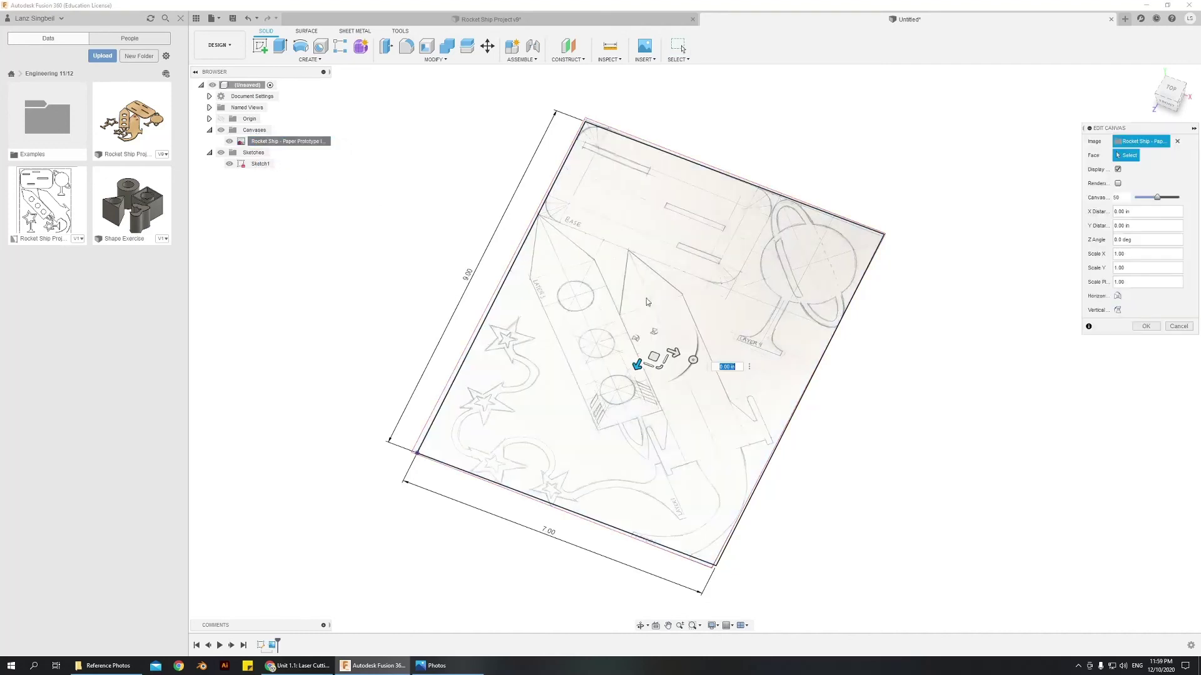
mouse_move(1157, 198)
left_mouse_down()
mouse_move(1132, 198)
mouse_move(1198, 198)
mouse_move(1133, 197)
mouse_move(1153, 208)
left_mouse_up()
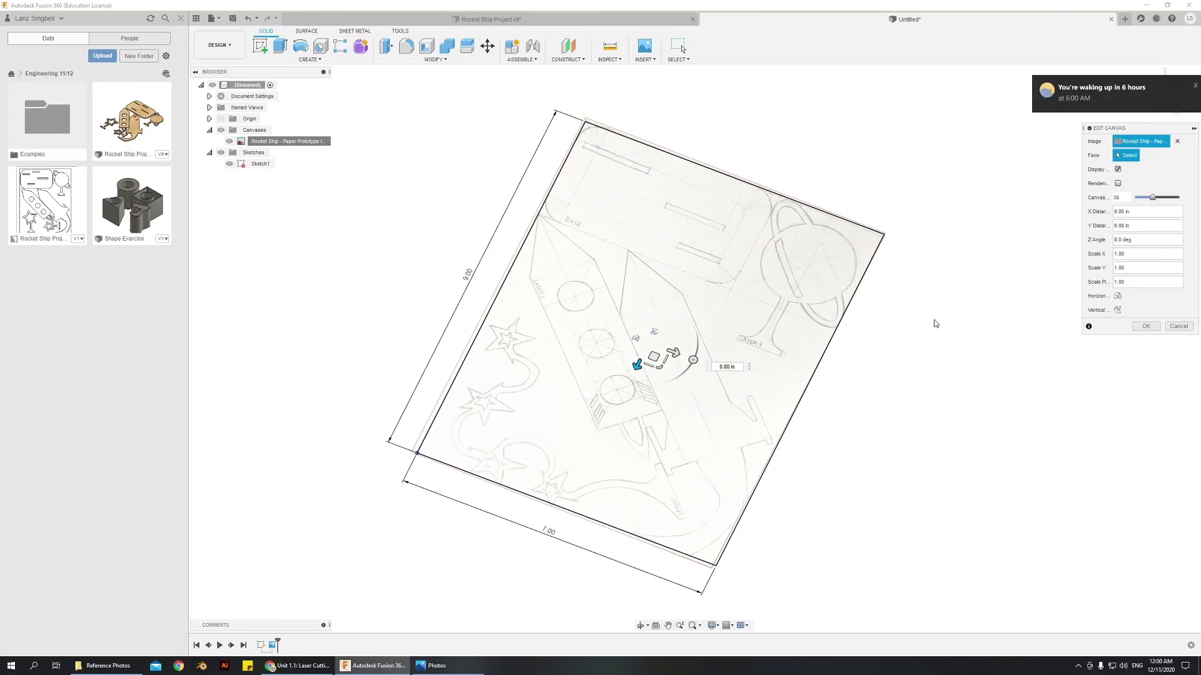
left_click(1144, 327)
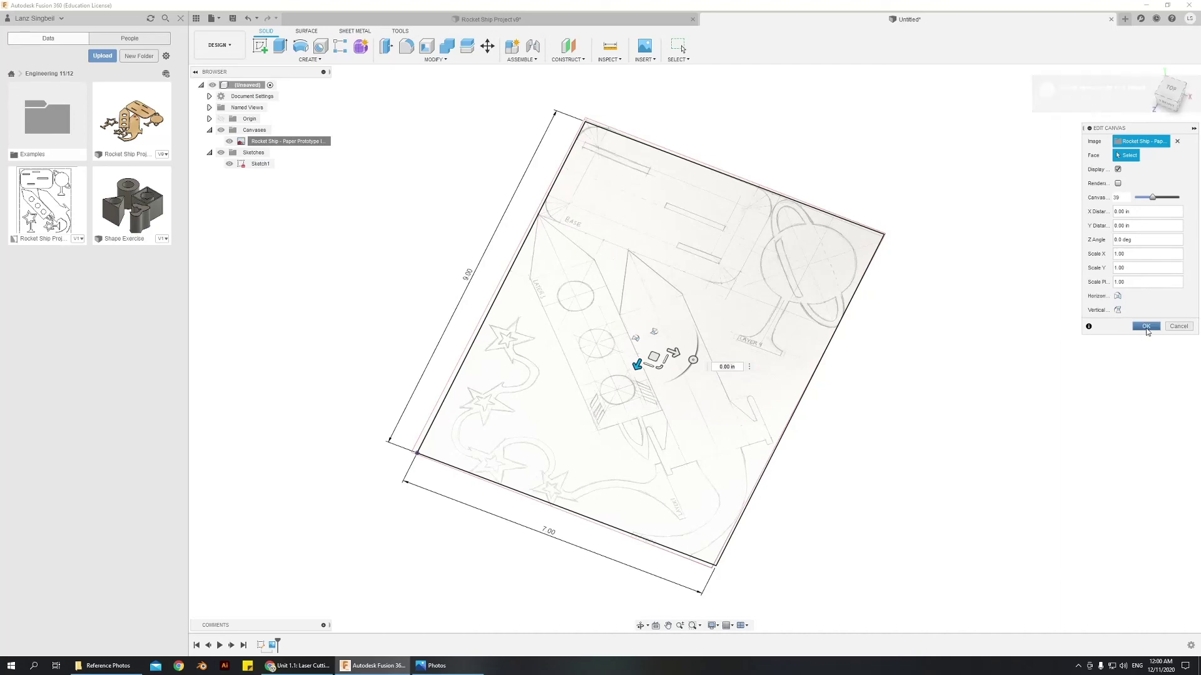
mouse_move(842, 450)
middle_mouse_down("shift")
mouse_move(809, 415)
mouse_move(798, 424)
mouse_move(852, 421)
mouse_move(836, 443)
middle_mouse_up("shift")
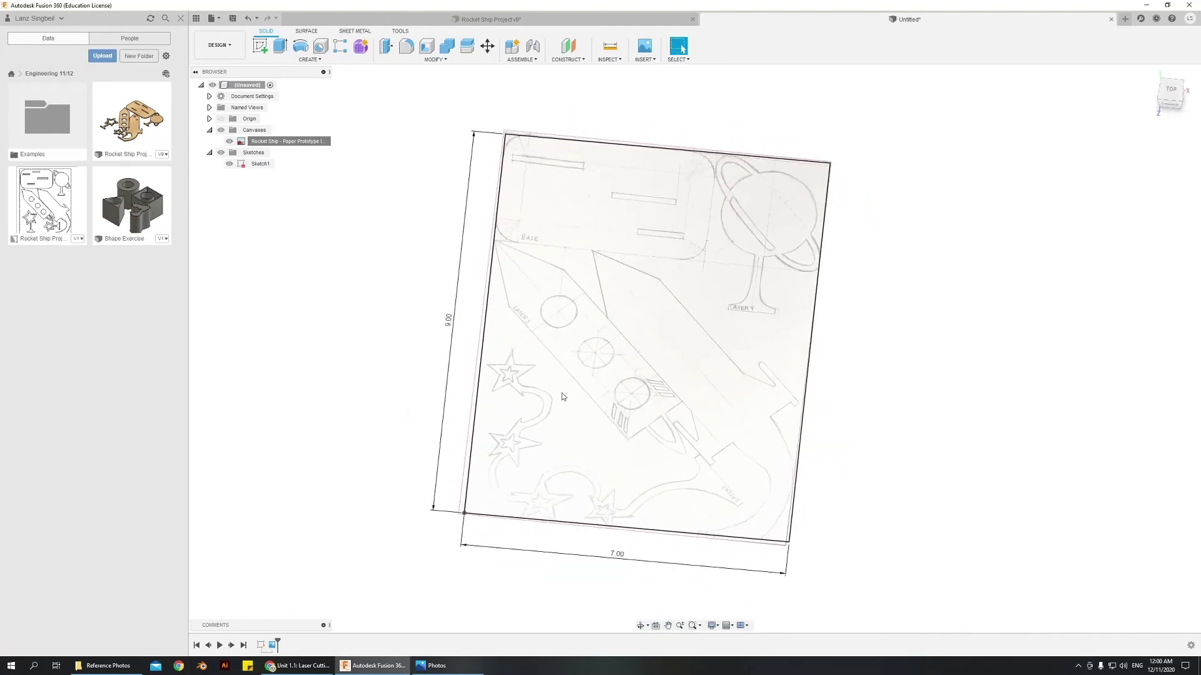
mouse_move(703, 433)
middle_mouse_down("shift")
mouse_move(691, 410)
mouse_move(692, 421)
middle_mouse_up("shift")
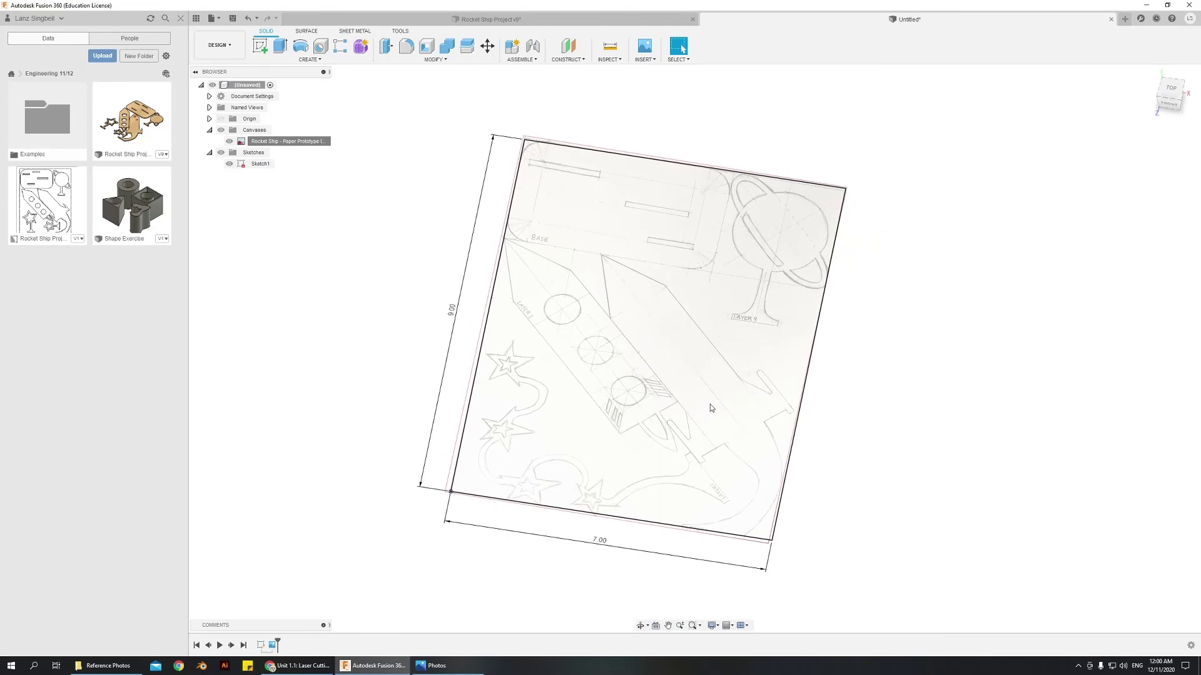